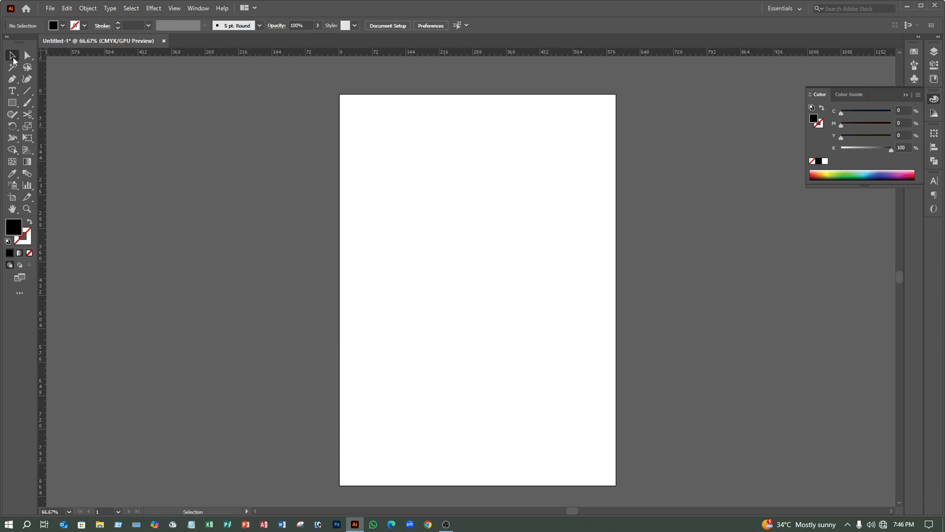
Step: Draw a black rectangle about 258 by 186 pt in the upper part of the artboard
right_click(12, 102)
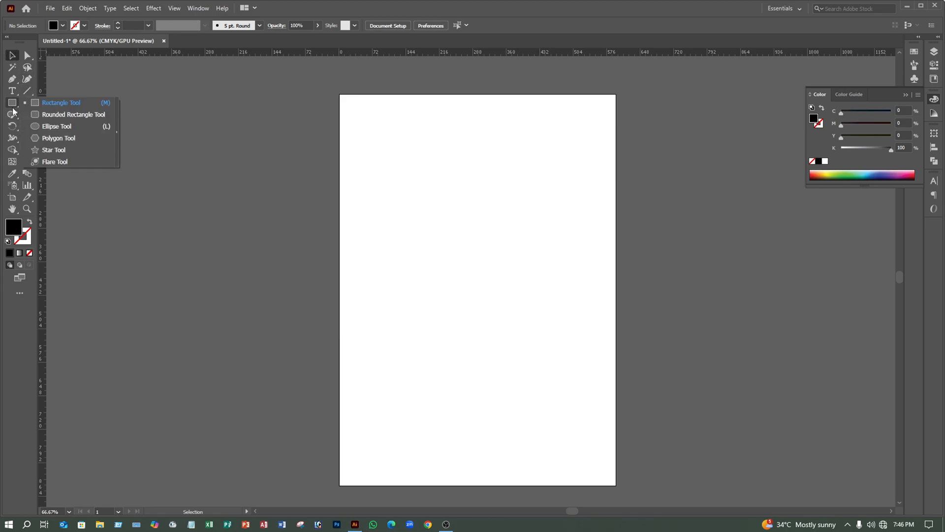
left_click(46, 102)
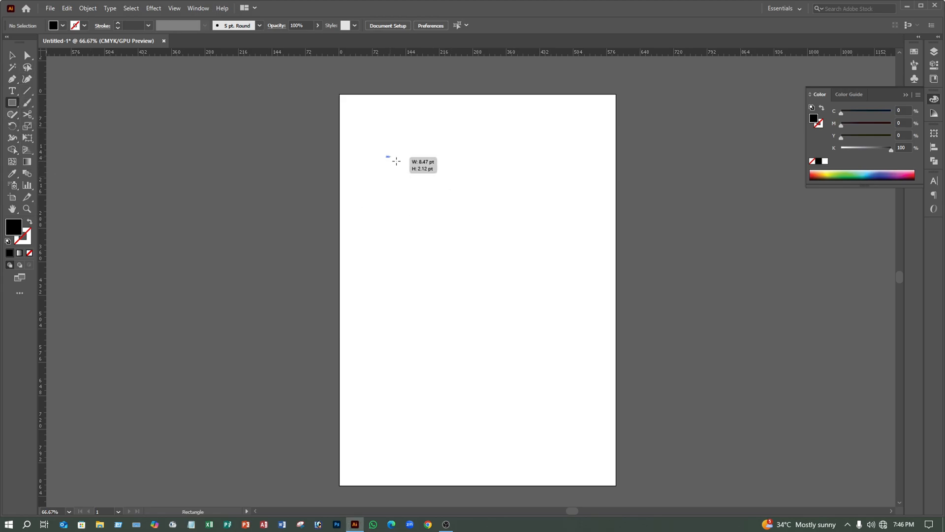
left_click_drag(386, 156, 506, 242)
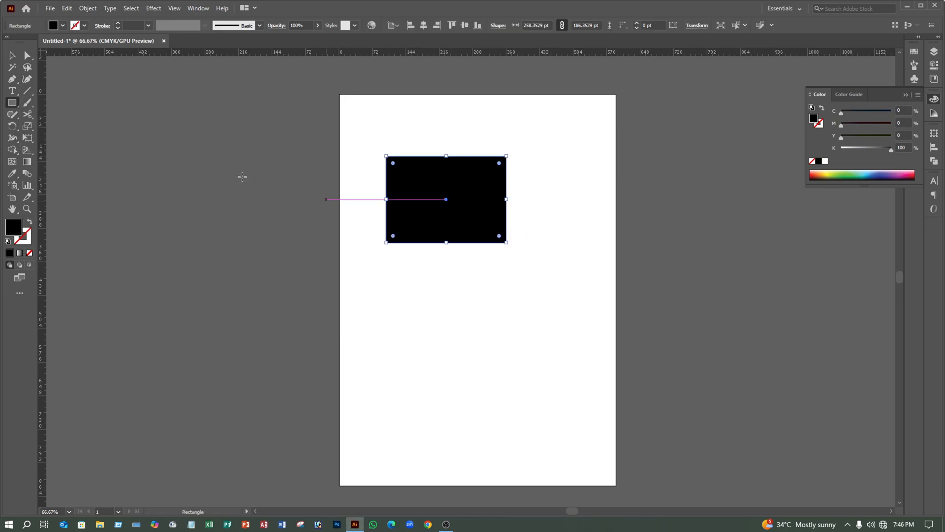
Step: Move the rectangle around with the Selection tool, off the artboard to its left, and back onto the artboard's centre
right_click(9, 105)
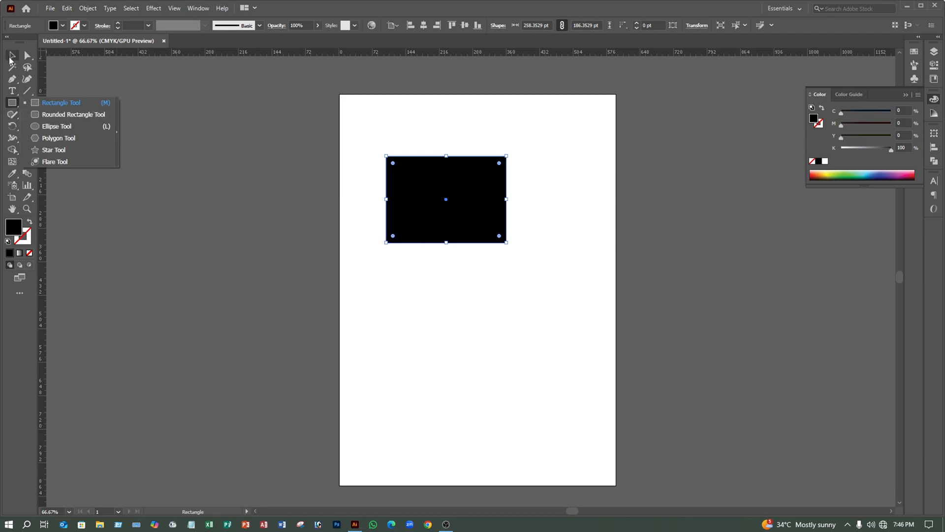
left_click(12, 56)
left_click(327, 141)
left_click(437, 207)
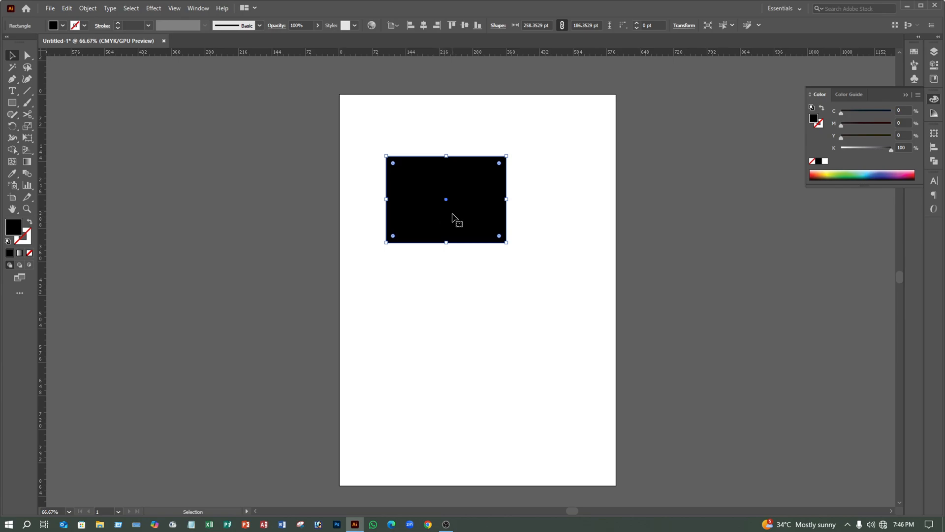
left_click_drag(449, 215, 528, 172)
left_click_drag(522, 174, 483, 223)
left_click_drag(476, 216, 431, 156)
left_click_drag(449, 170, 478, 211)
left_click_drag(483, 209, 229, 248)
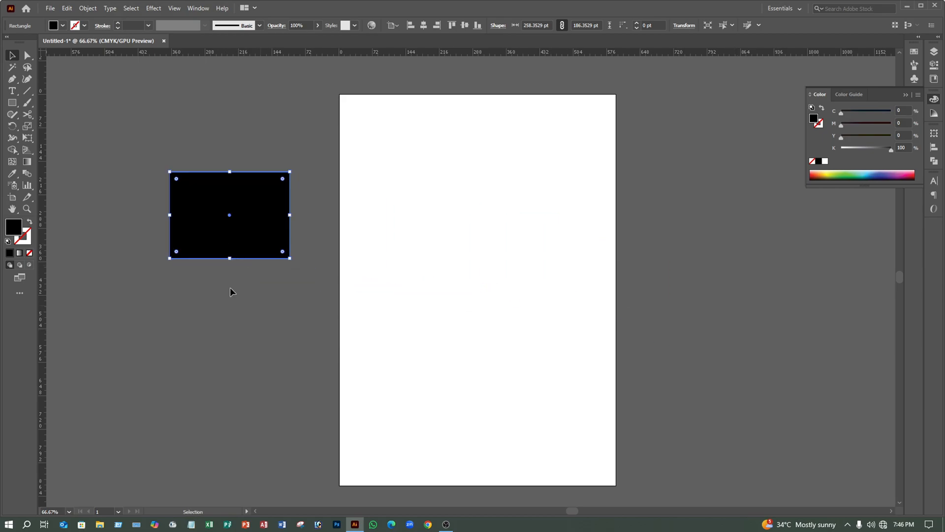
left_click(87, 158)
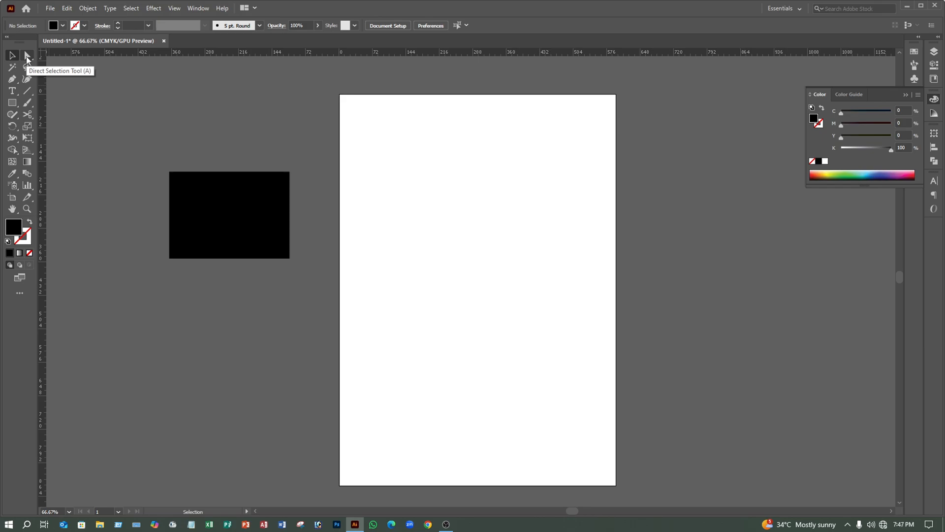
left_click_drag(261, 227, 507, 293)
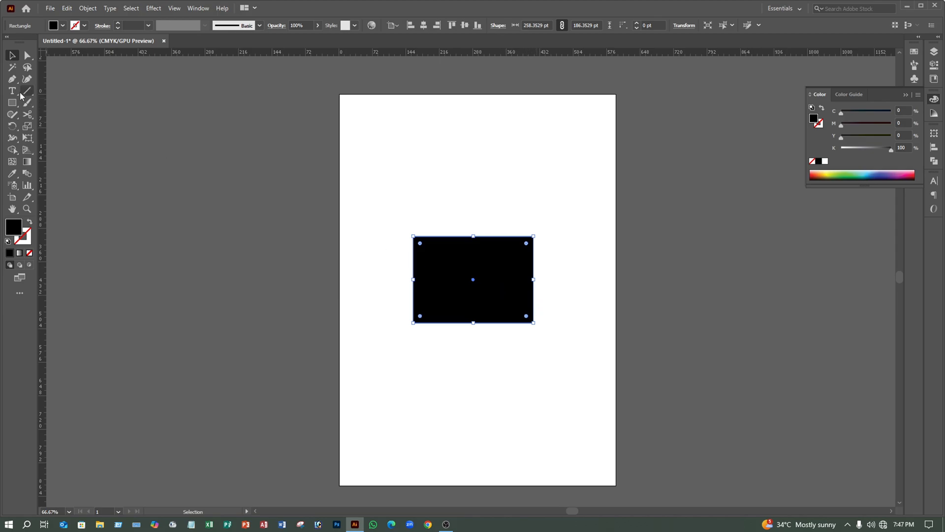
Step: Try moving the rectangle's upper-left anchor point inward with the Direct Selection tool, and undo the move
left_click(27, 55)
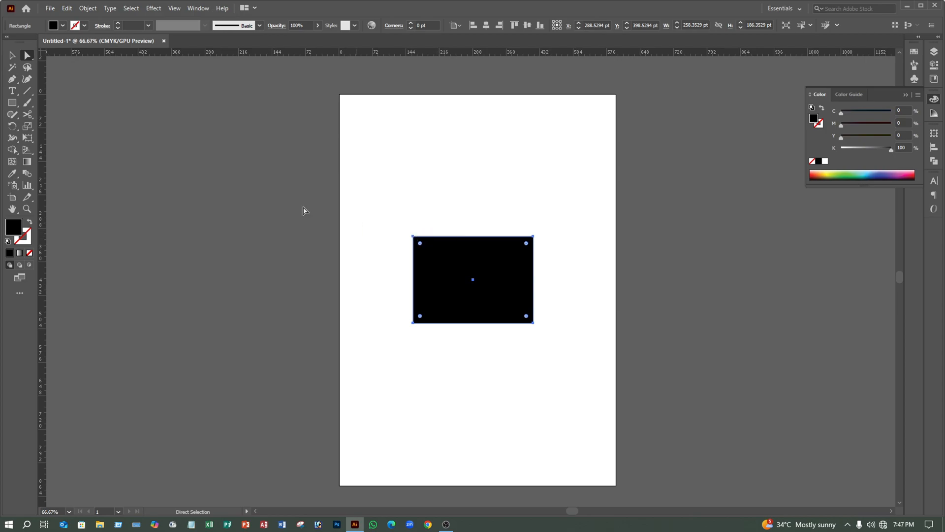
left_click(413, 237)
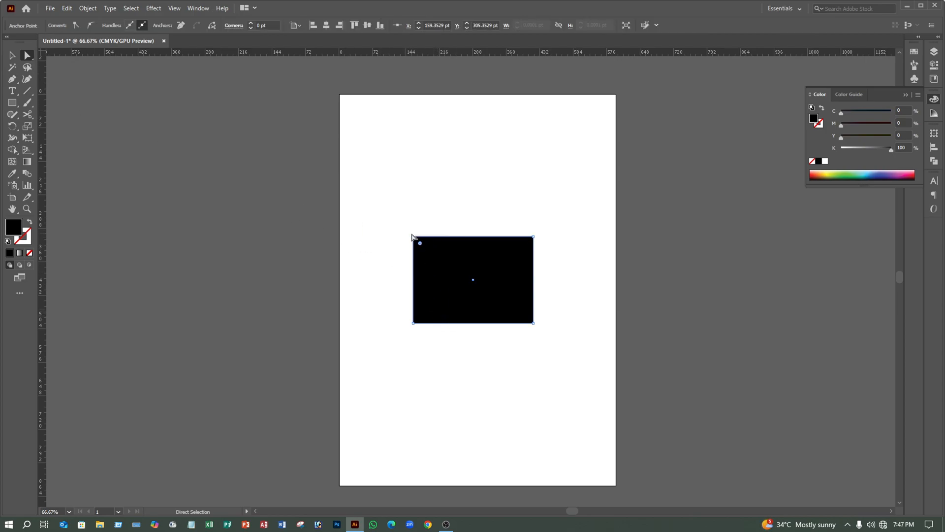
left_click_drag(413, 236, 449, 223)
key("ctrl+z")
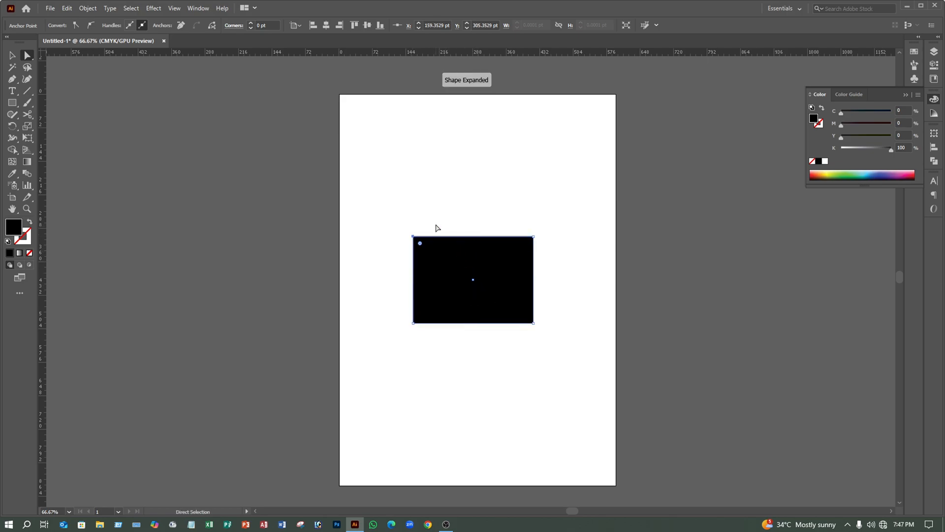
Step: Reshape the rectangle into an irregular quadrilateral by moving its corner anchor points with the Direct Selection tool
left_click(436, 216)
left_click(412, 237)
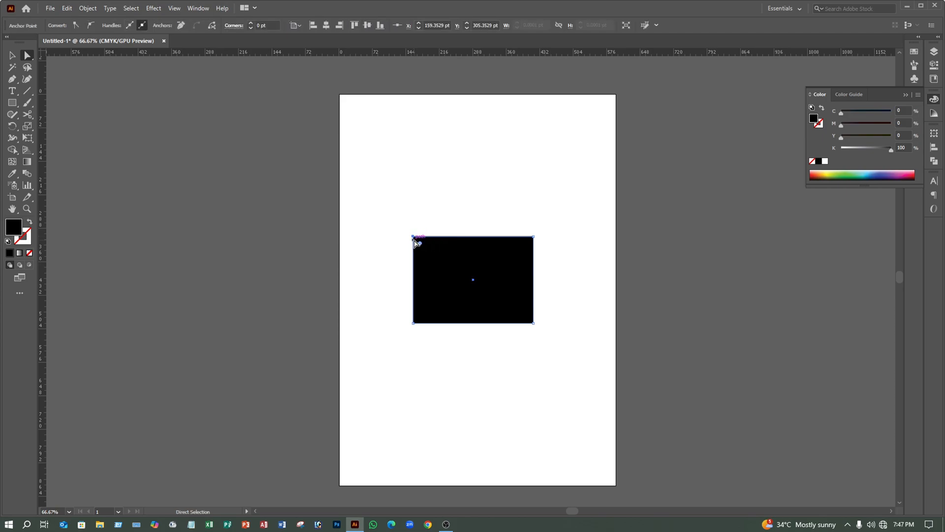
left_click(414, 237)
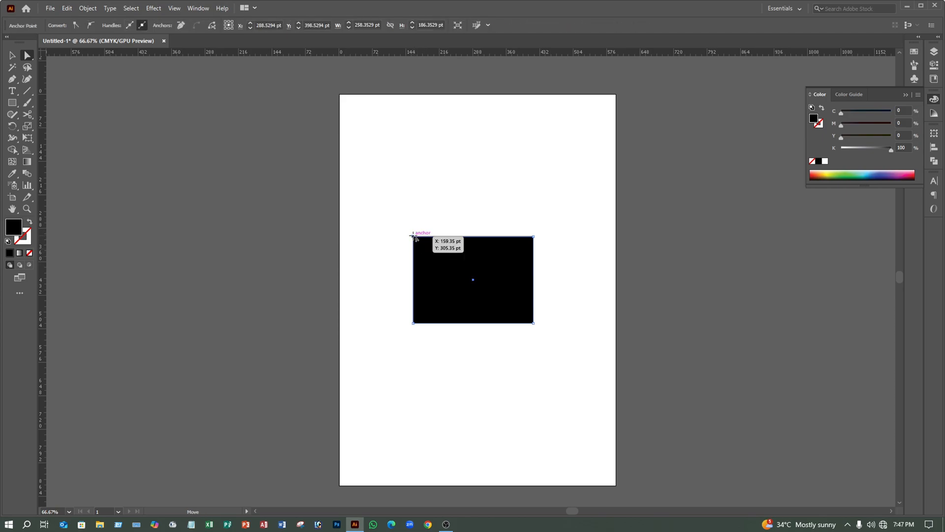
left_click_drag(413, 237, 427, 209)
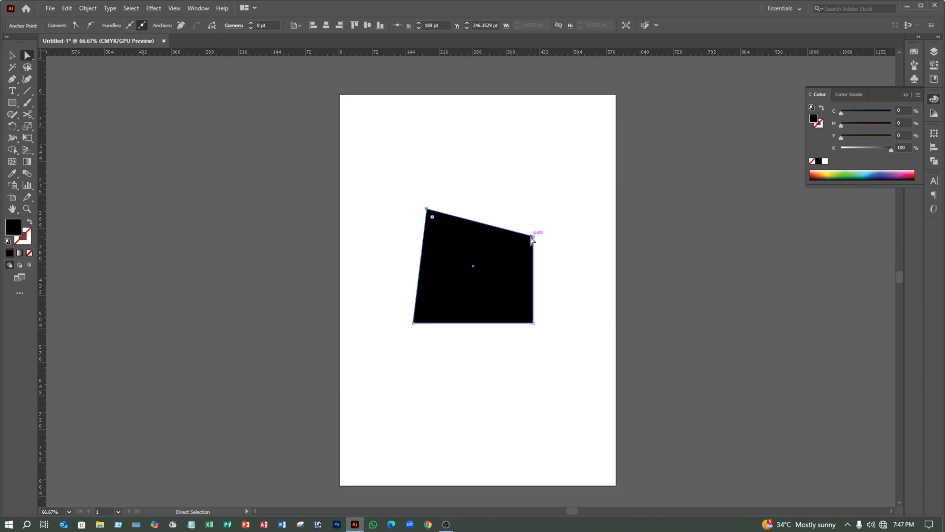
left_click_drag(531, 238, 584, 205)
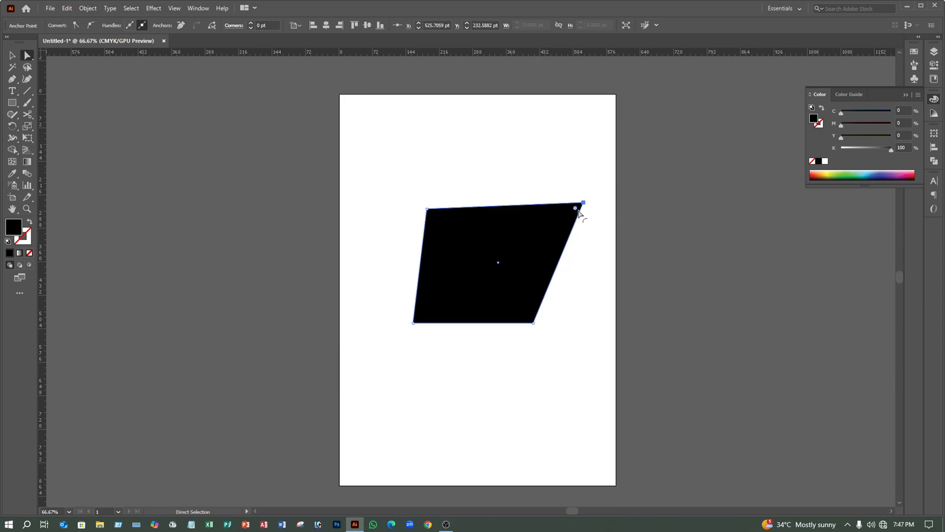
left_click_drag(532, 322, 568, 370)
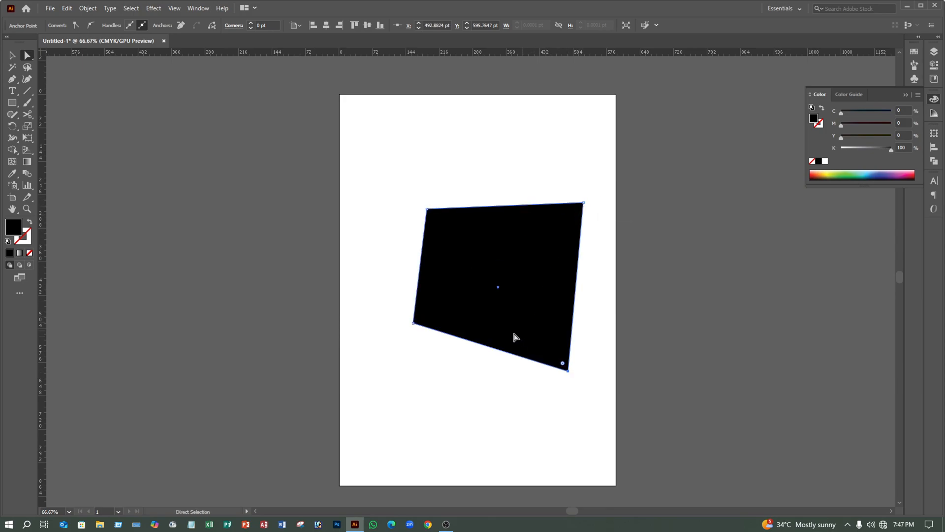
left_click_drag(414, 327, 399, 368)
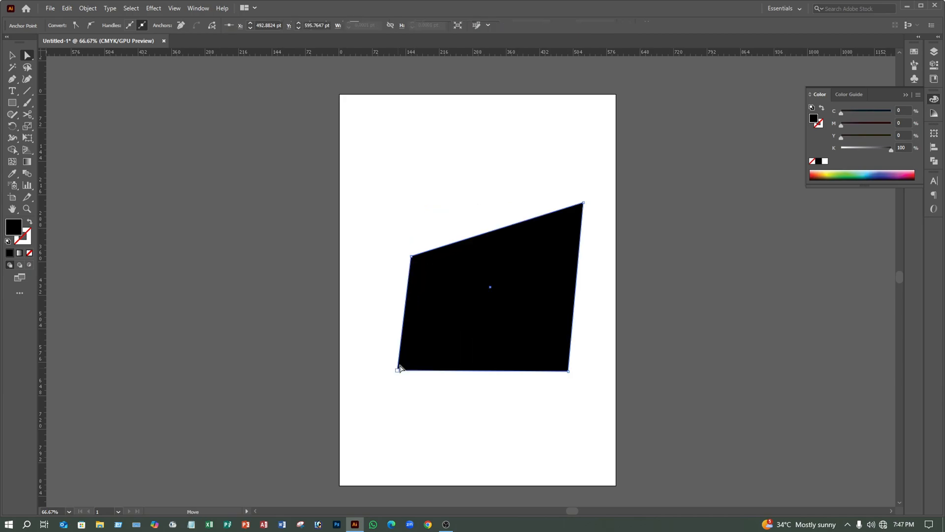
left_click(408, 222)
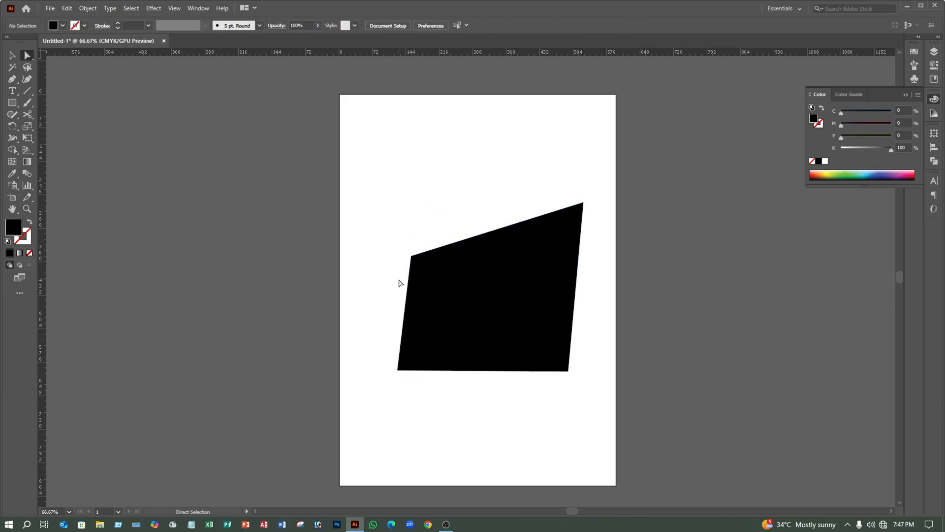
Step: Undo the corner anchor moves to restore the original rectangle
key("ctrl+z")
key("ctrl+z")
key("ctrl+z")
key("ctrl+z")
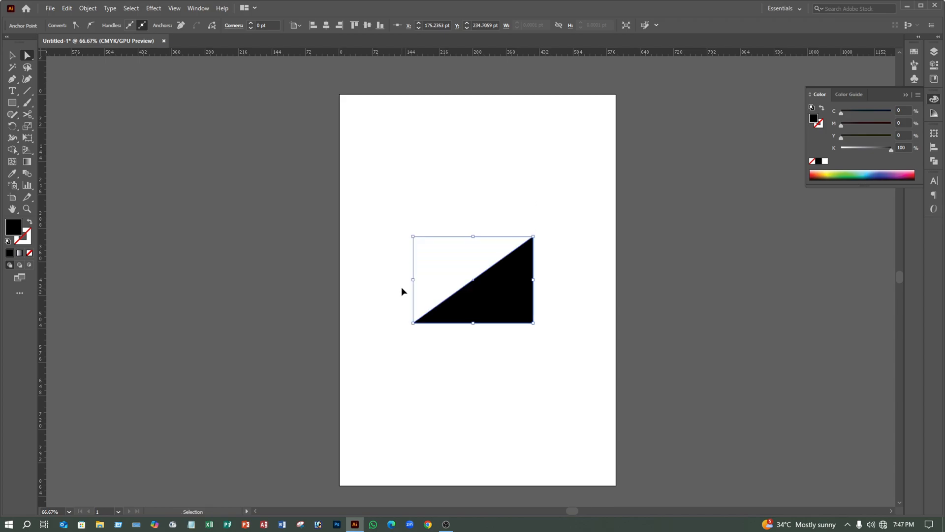
key("ctrl+z")
Step: Move the rectangle's two upper anchor points down together, shortening the shape to about 120 pt high
left_click(376, 231)
left_click(454, 272)
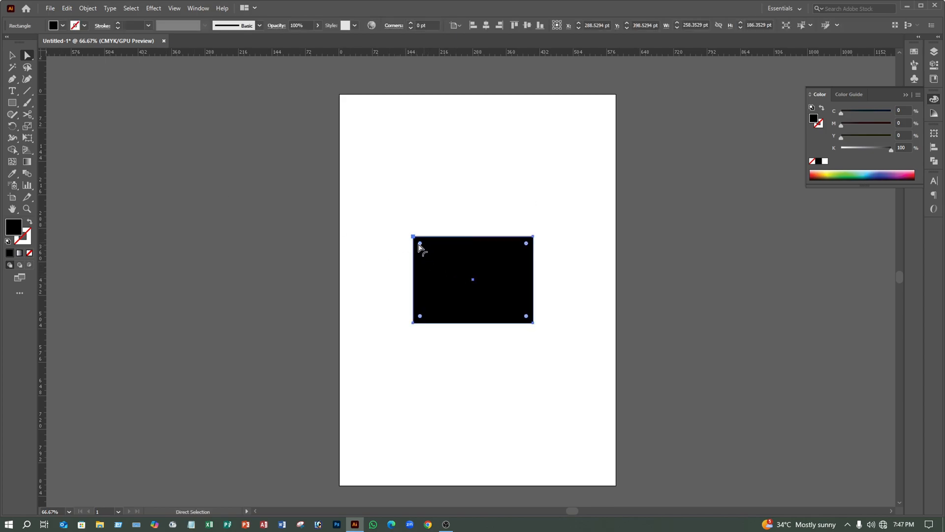
left_click_drag(402, 222, 551, 253)
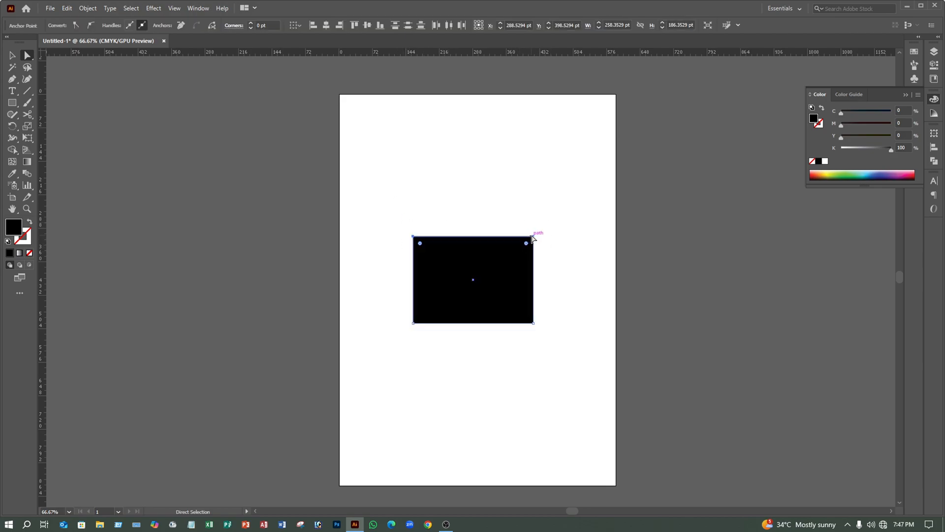
left_click(433, 228)
left_click_drag(373, 211, 536, 255)
left_click(373, 232)
left_click_drag(379, 228, 533, 267)
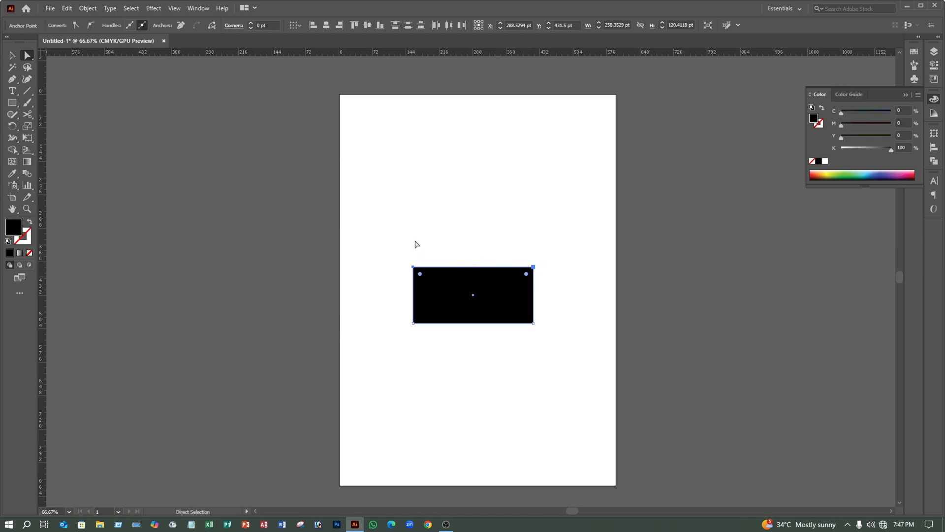
Step: Move the two lower anchor points down and slightly left, slanting the shape to about 272 by 193 pt
left_click(401, 238)
left_click_drag(400, 313, 529, 361)
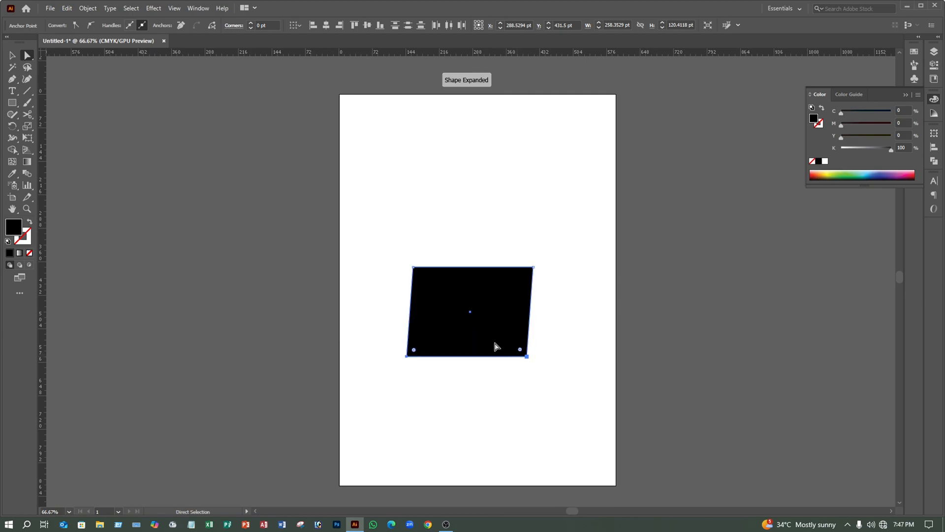
left_click(334, 223)
Step: Round only the slanted shape's upper-left corner to a radius of about 54 pt
left_click_drag(382, 239, 460, 313)
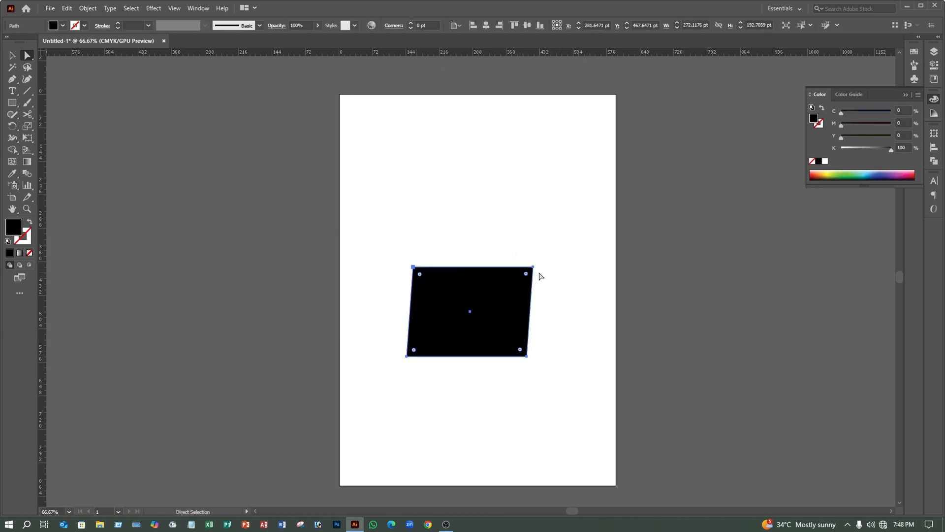
left_click(395, 232)
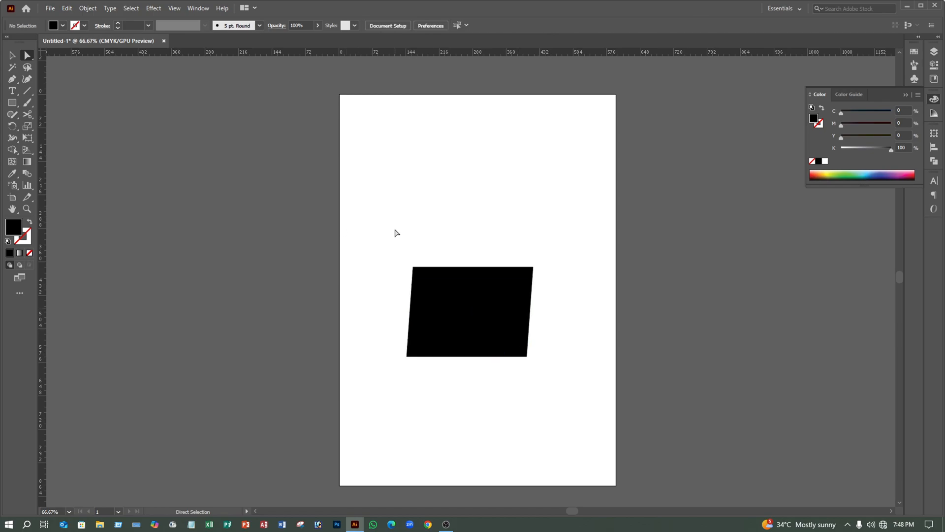
left_click_drag(409, 263, 470, 334)
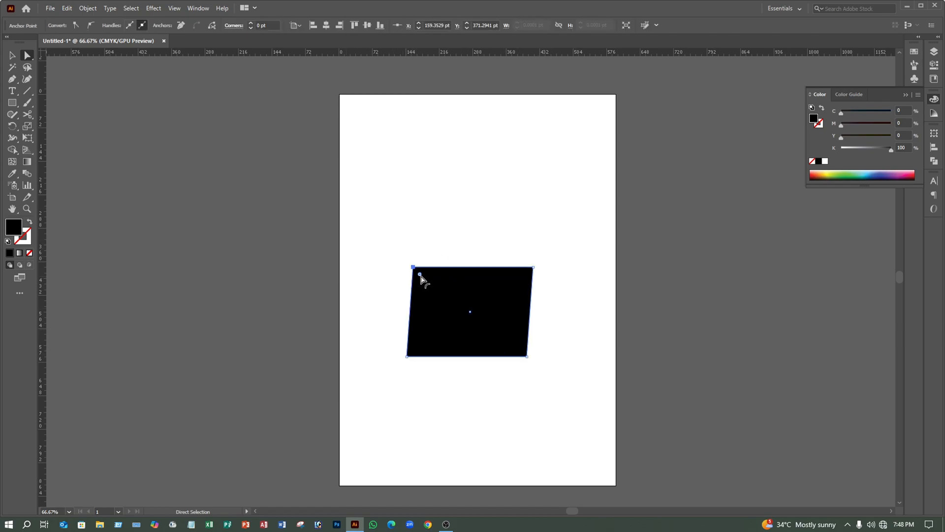
left_click_drag(420, 274, 435, 289)
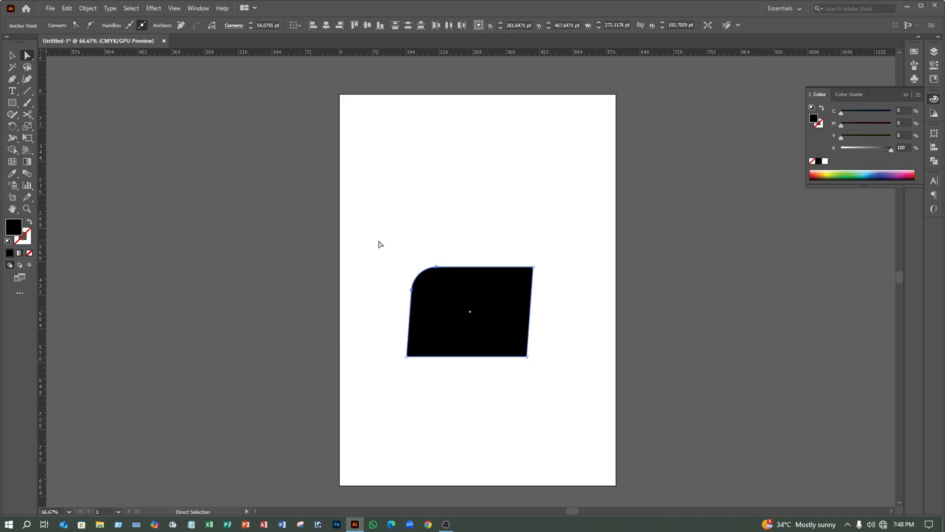
Step: Select all of the shape's anchor points and round all four corners together
left_click_drag(383, 244, 593, 418)
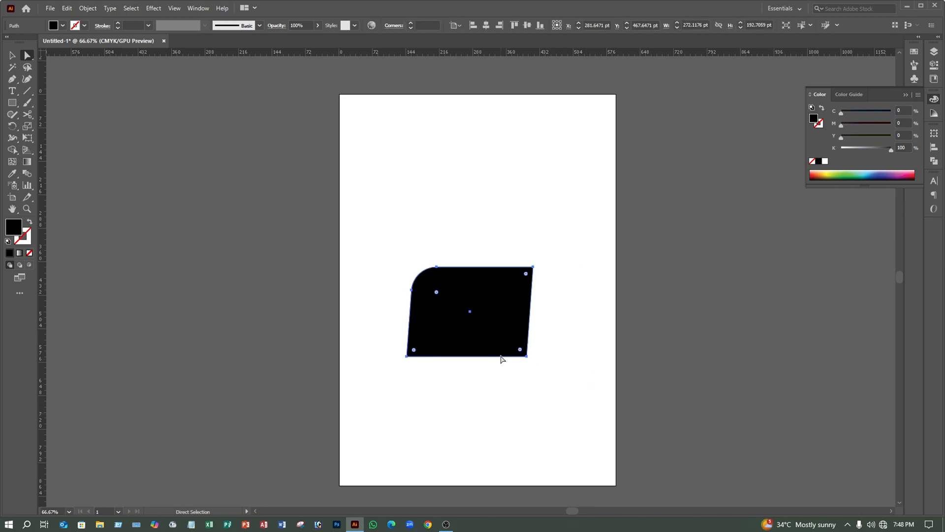
mouse_move(525, 277)
left_mouse_down()
mouse_move(515, 274)
mouse_move(472, 310)
mouse_move(522, 289)
left_mouse_up()
left_click(527, 231)
Step: Round the shape's upper-right corner further, to a radius of about 69 pt
left_click_drag(390, 206, 546, 405)
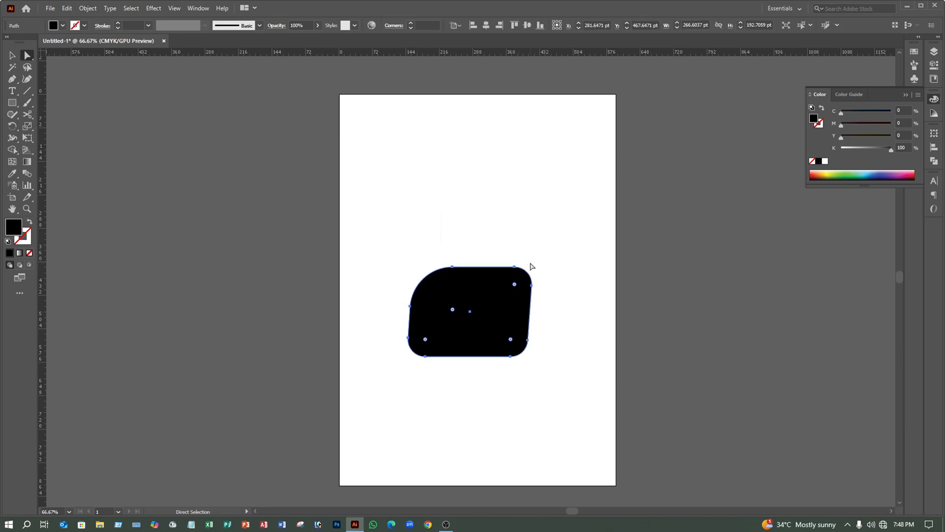
left_click_drag(529, 269, 503, 311)
left_click(510, 253)
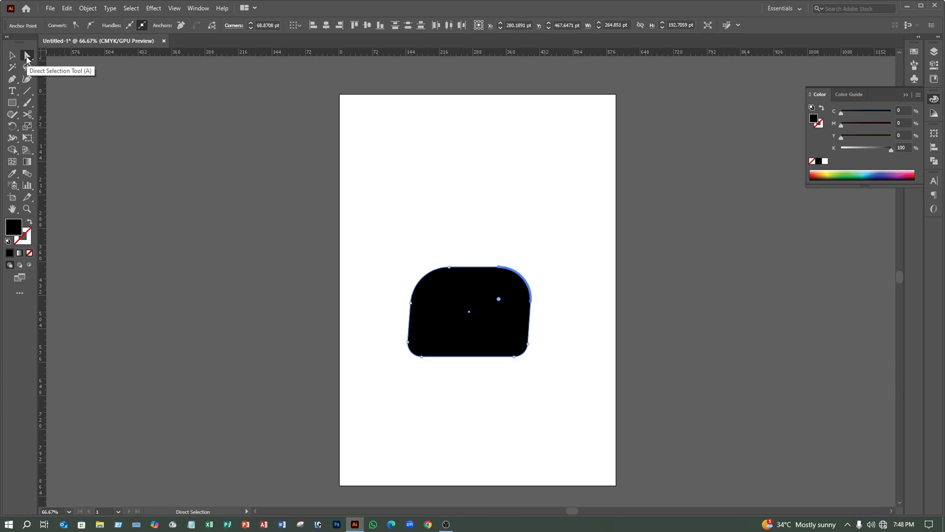
Step: Move the rounded shape up and left across the artboard's edge, and delete it
left_click(398, 206)
left_click_drag(448, 311, 311, 237)
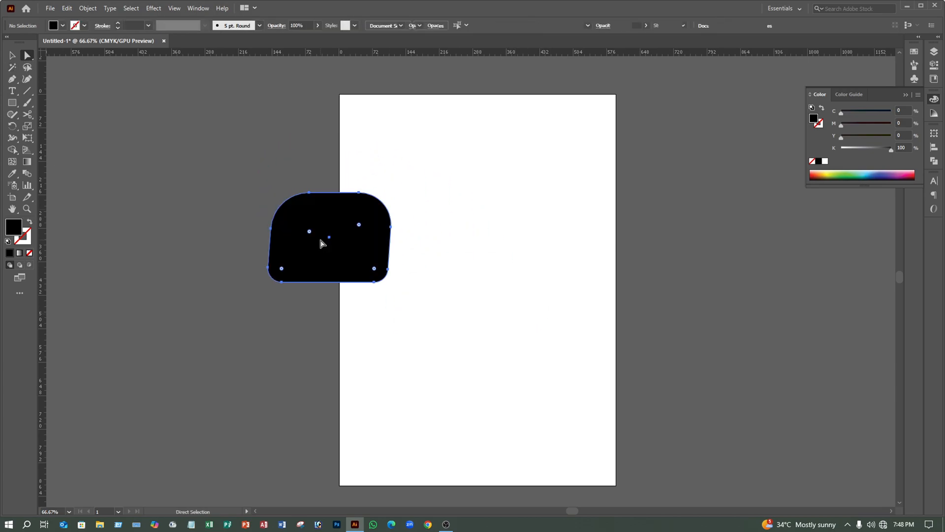
key("Delete")
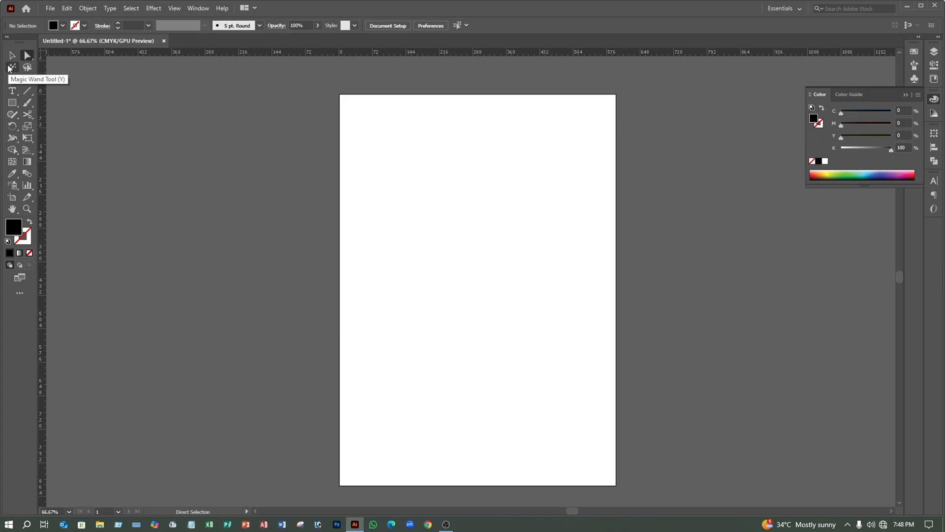
Step: Draw a new black rectangle about 207 by 145 pt in the artboard's upper left area and switch to the Selection tool
left_click_drag(12, 103, 43, 104)
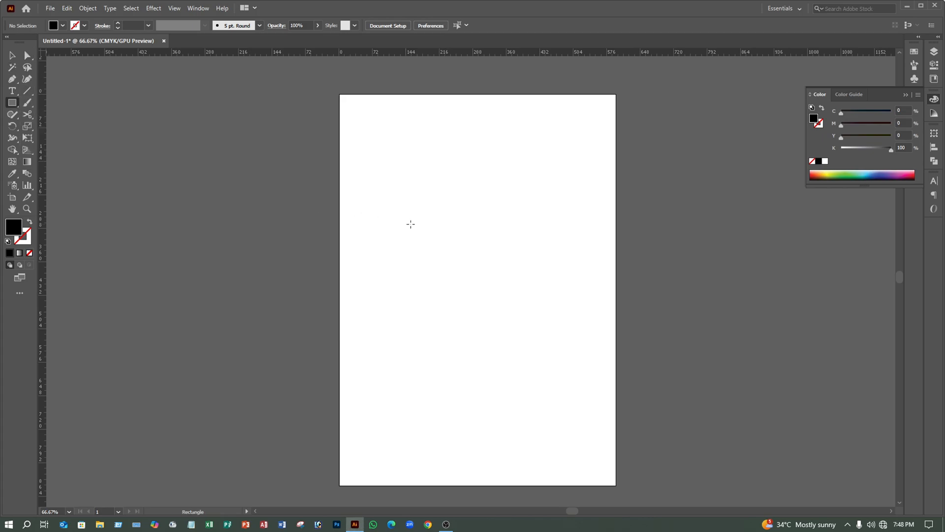
left_click_drag(383, 173, 477, 239)
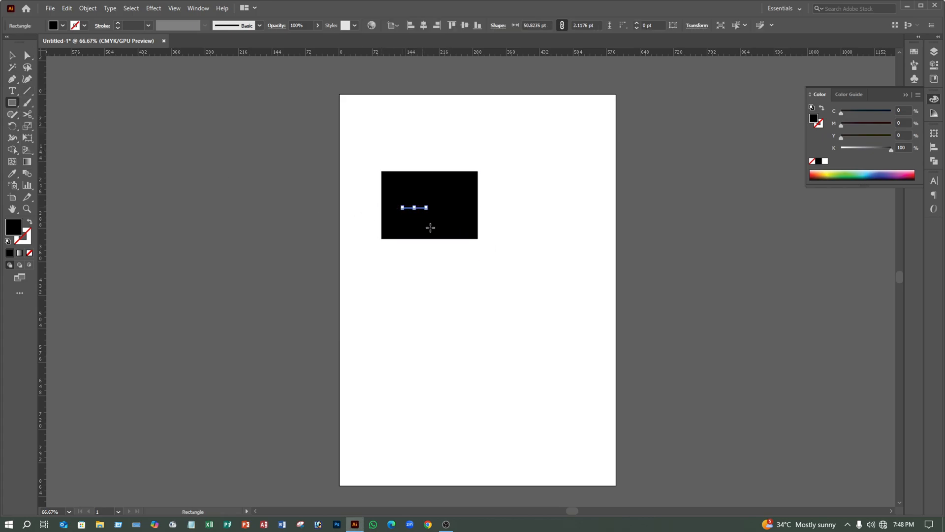
left_click(14, 58)
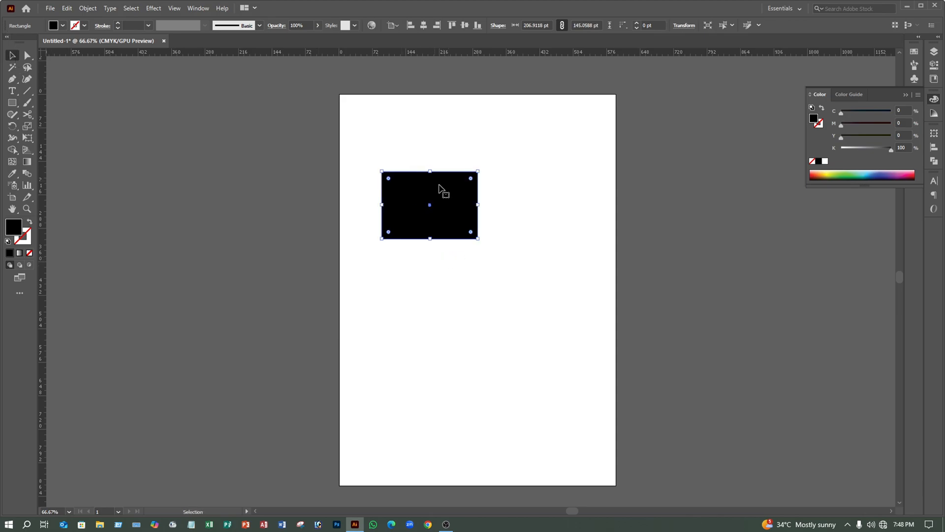
Step: Duplicate the black rectangle twice, placing copies to its right and in the artboard's lower middle, and clear the selection
left_click_drag(462, 212, 550, 188)
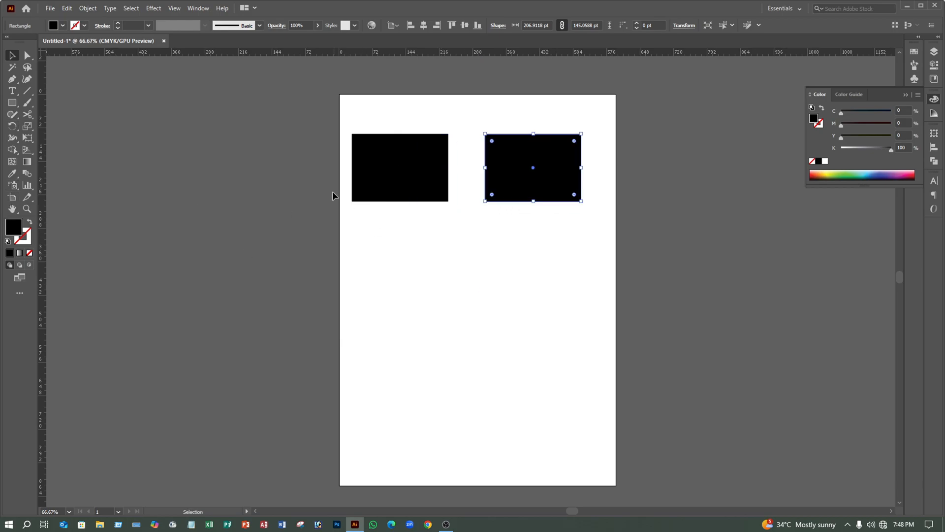
left_click_drag(411, 183, 482, 371)
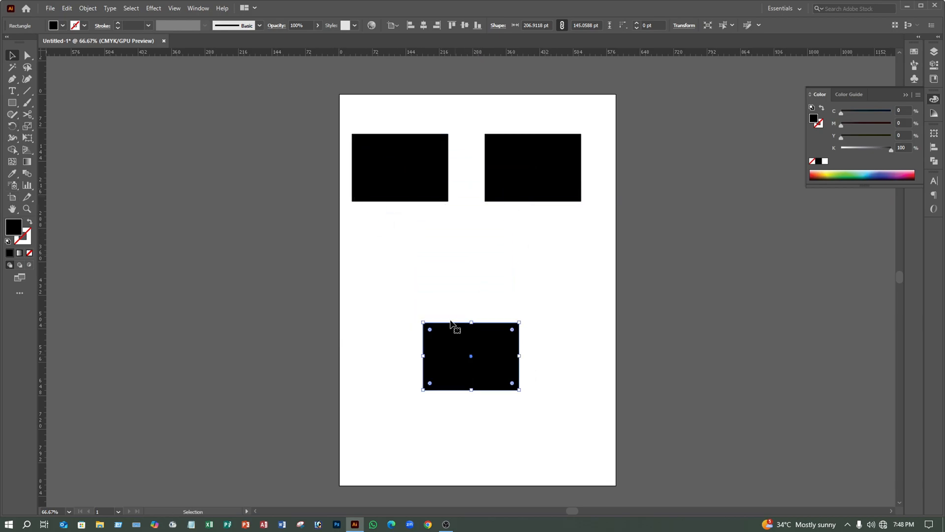
left_click(403, 267)
Step: Draw four more black rectangles in the artboard's middle and lower areas, and move the centre rectangle slightly up and right, clear of its neighbour
left_click_drag(13, 103, 55, 102)
left_click_drag(369, 232, 442, 287)
left_click_drag(502, 238, 591, 295)
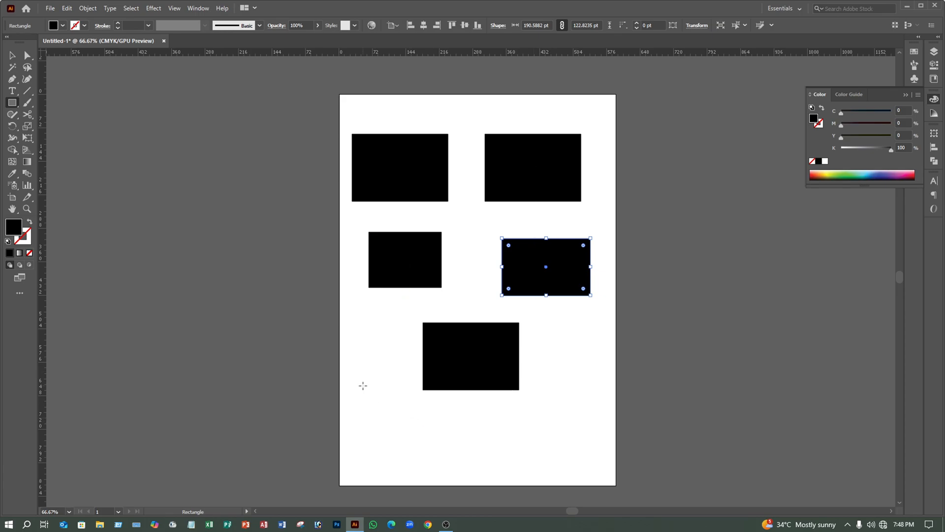
left_click_drag(363, 385, 423, 445)
left_click_drag(508, 419, 580, 465)
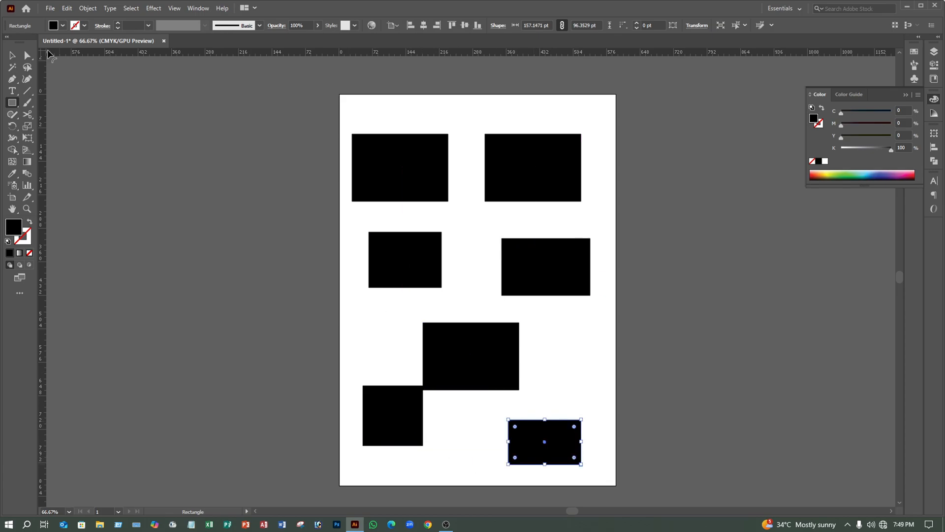
left_click(12, 55)
left_click_drag(424, 331, 431, 323)
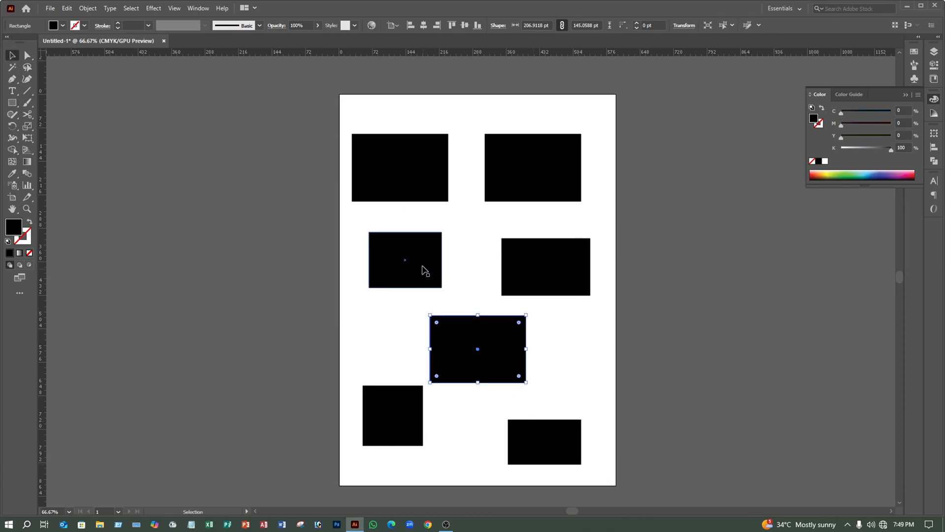
Step: Fill the middle-left rectangle with dark maroon 7F0A2C
left_click(424, 268)
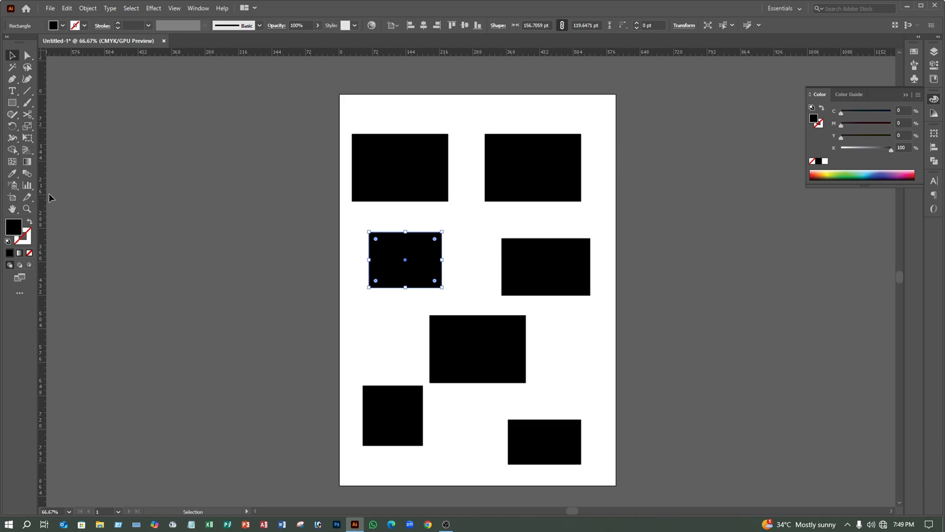
double_click(10, 230)
left_click(459, 260)
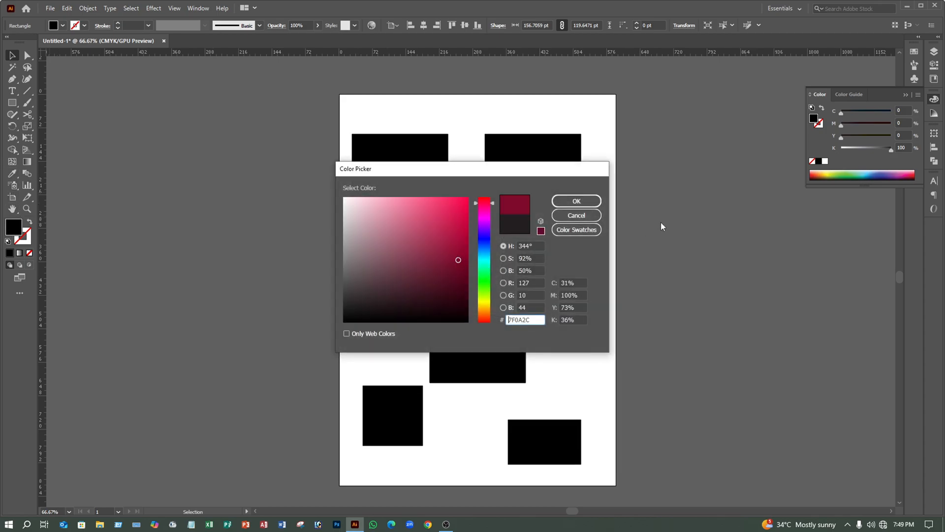
left_click(576, 201)
Step: Fill the middle-right rectangle with dark green 046004
left_click(517, 266)
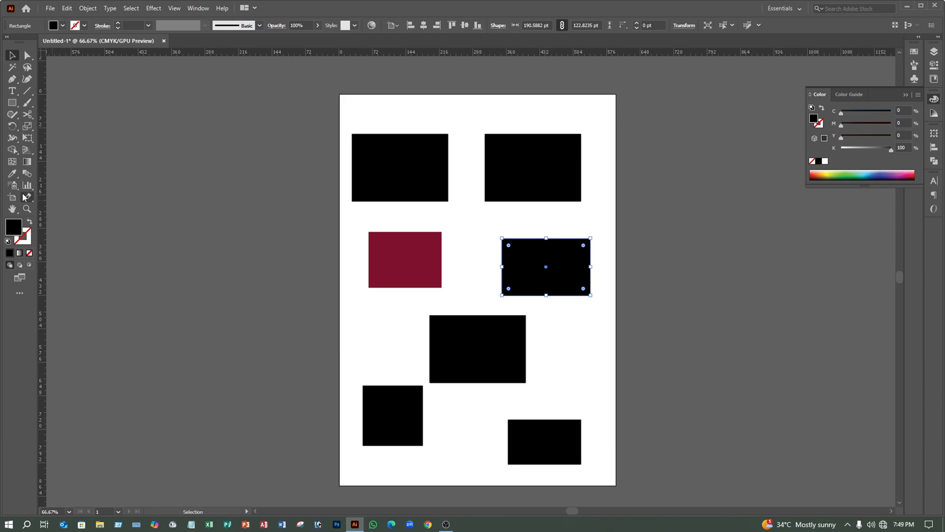
double_click(19, 224)
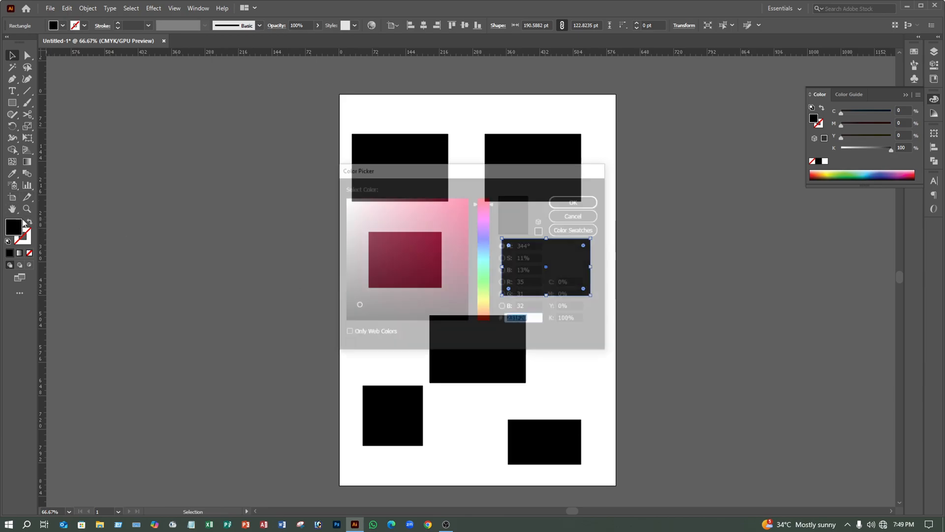
left_click(485, 277)
left_click(462, 274)
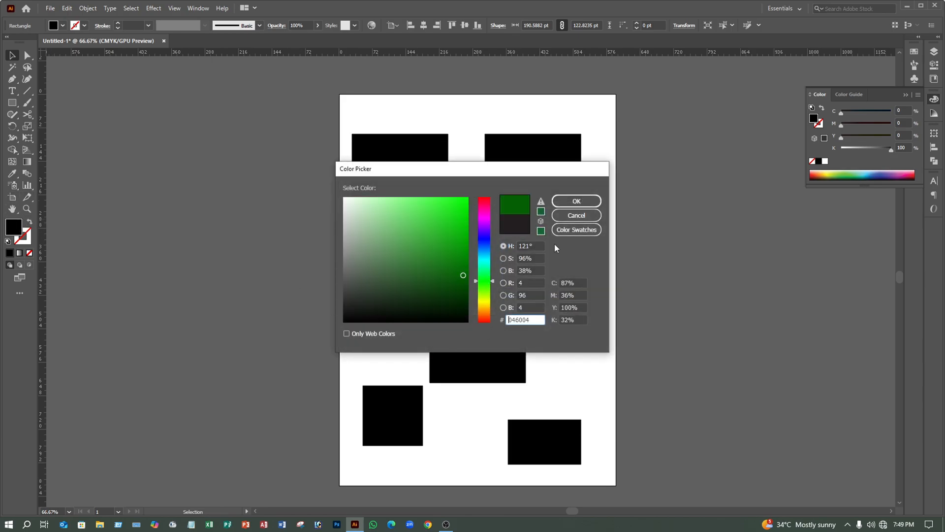
left_click(575, 202)
Step: Fill the lower-left square with the cyan swatch
left_click(374, 416)
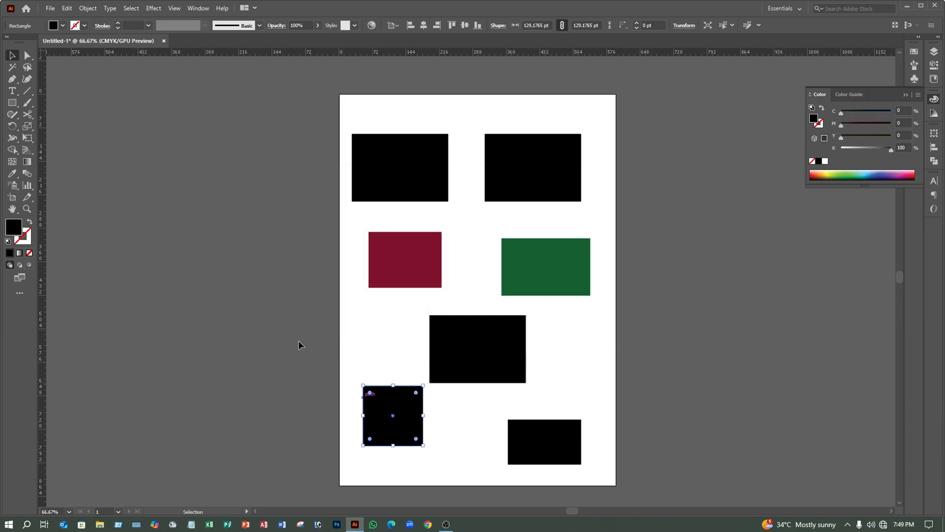
left_click(63, 25)
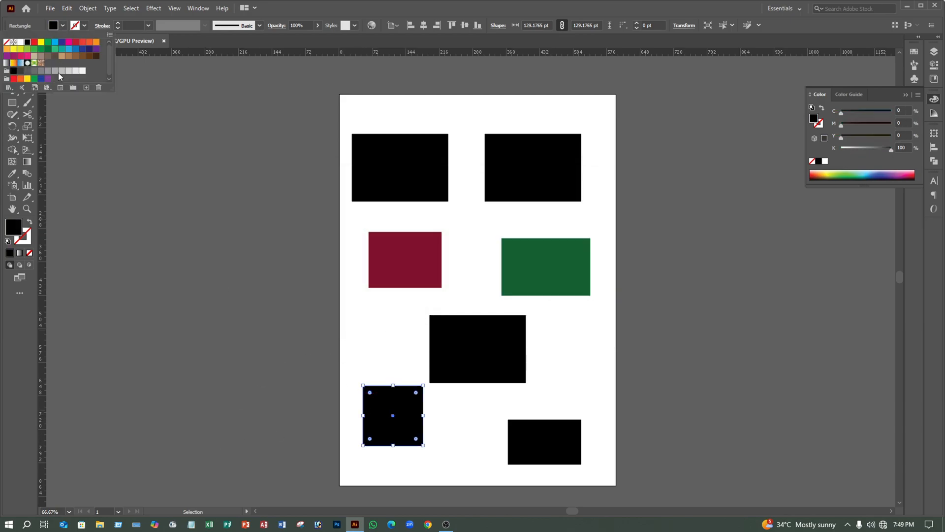
left_click(55, 42)
Step: Fill the lower-right rectangle with the dark red swatch (C 15, M 100, Y 90, K 10) and clear the selection
left_click(509, 449)
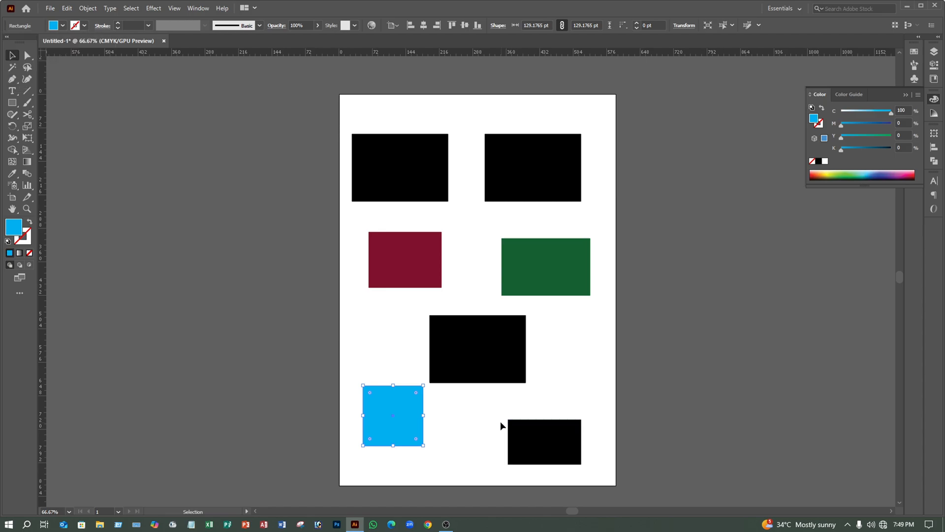
left_click(512, 437)
left_click(63, 25)
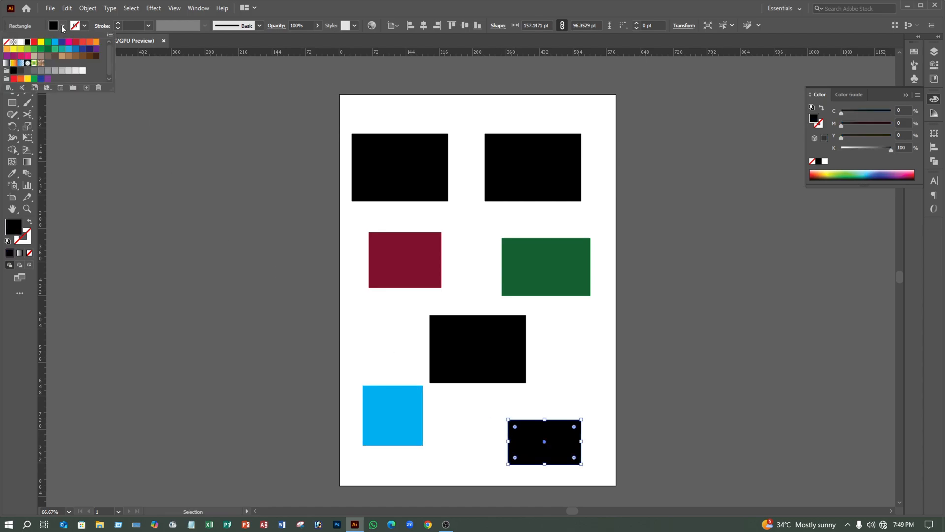
left_click(76, 42)
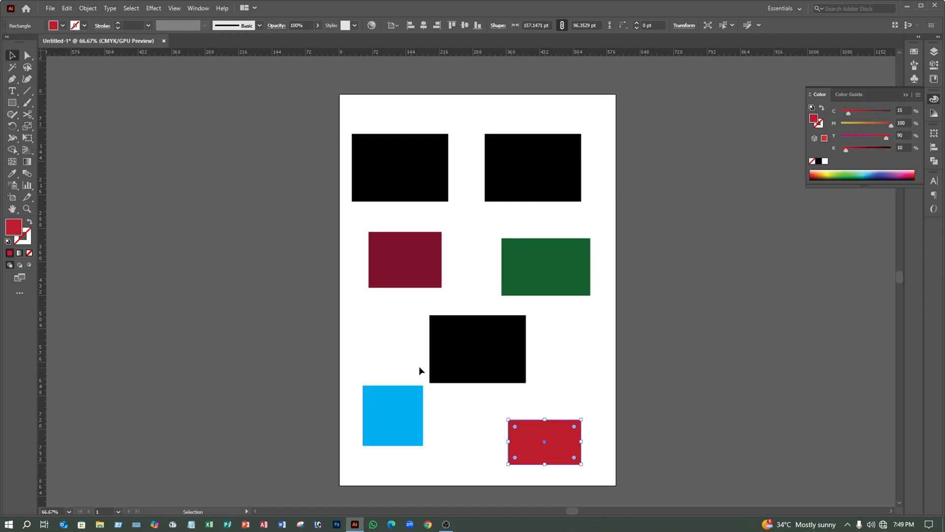
left_click(662, 322)
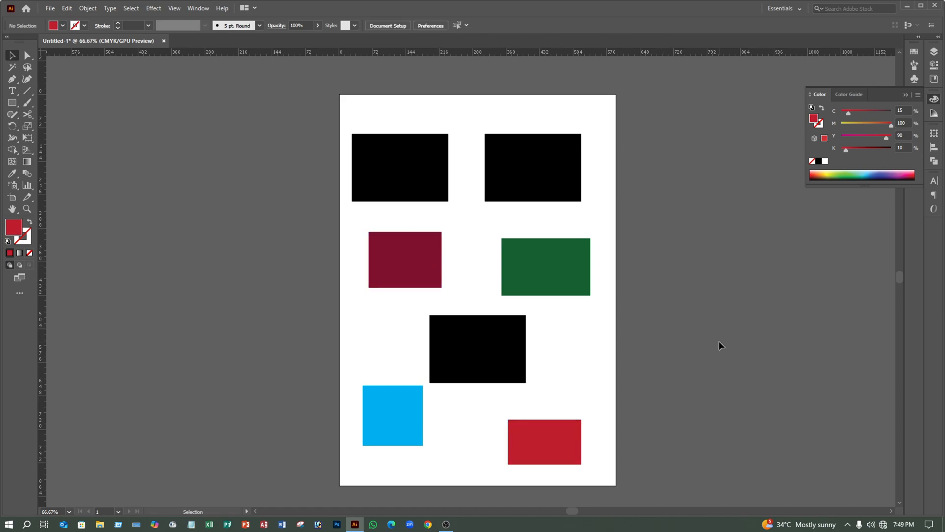
Step: Select all black rectangles by colour with the Magic Wand, and switch the selection to the maroon rectangle
left_click(12, 67)
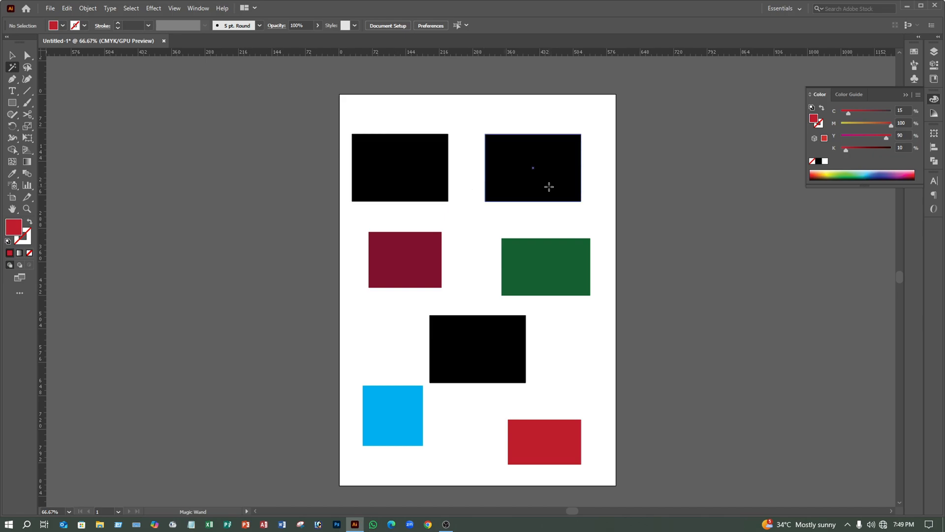
left_click(427, 162)
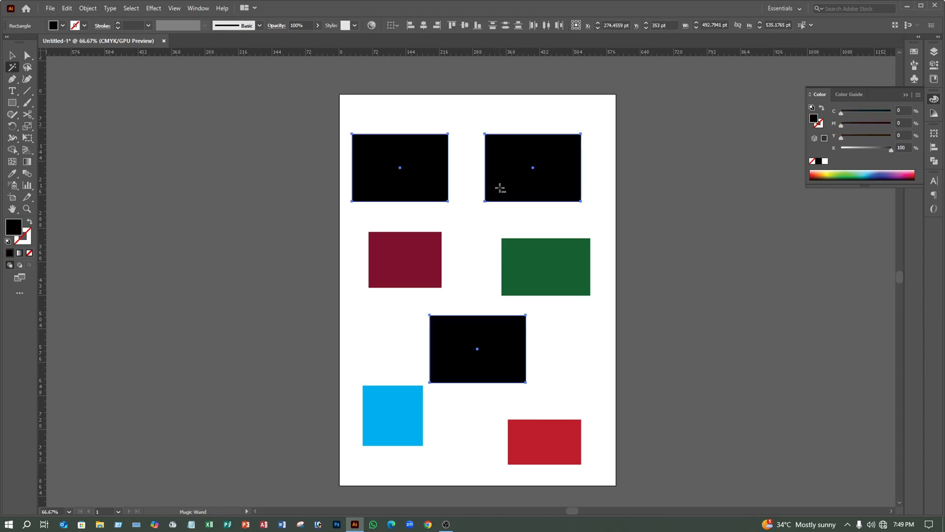
scroll(498, 188, "up", 1)
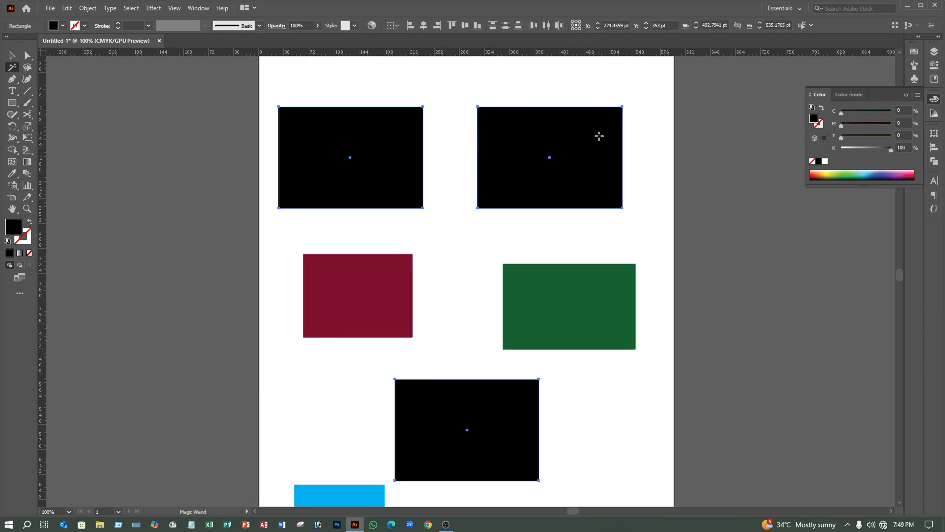
left_click(362, 289)
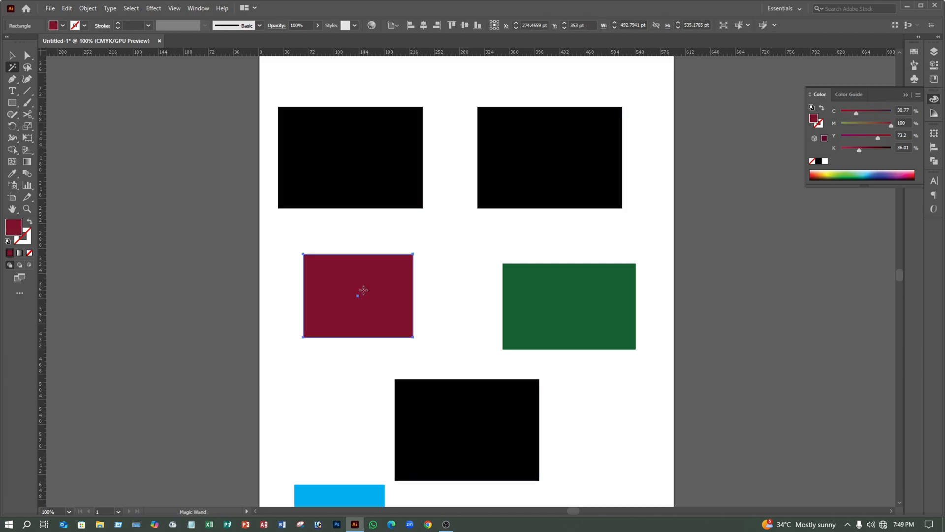
scroll(603, 382, "down", 2)
scroll(603, 382, "down", 2)
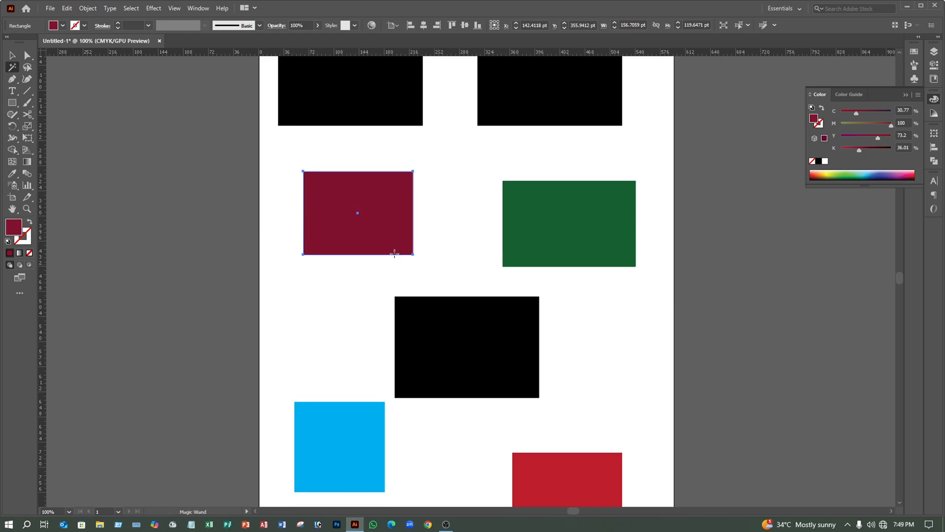
Step: Duplicate the maroon rectangle, placing the copy below and slightly left of the original
left_click(13, 55)
left_click_drag(355, 230, 377, 216)
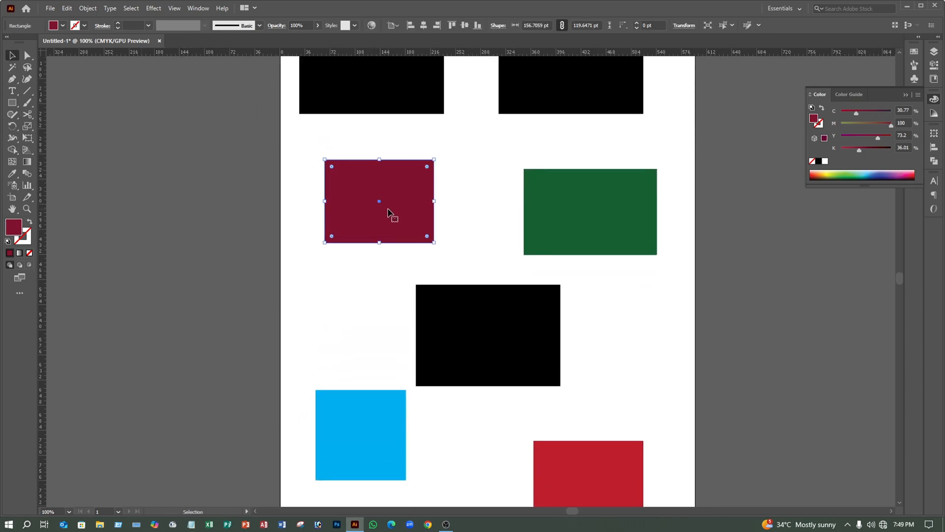
left_click_drag(379, 211, 340, 323)
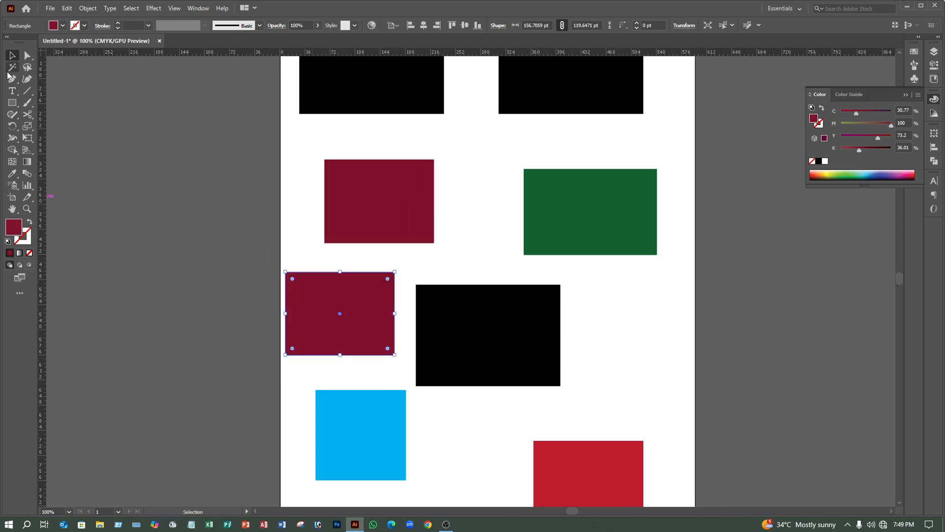
Step: Select both maroon rectangles together with the Magic Wand, and clear the selection
left_click(12, 67)
left_click(382, 206)
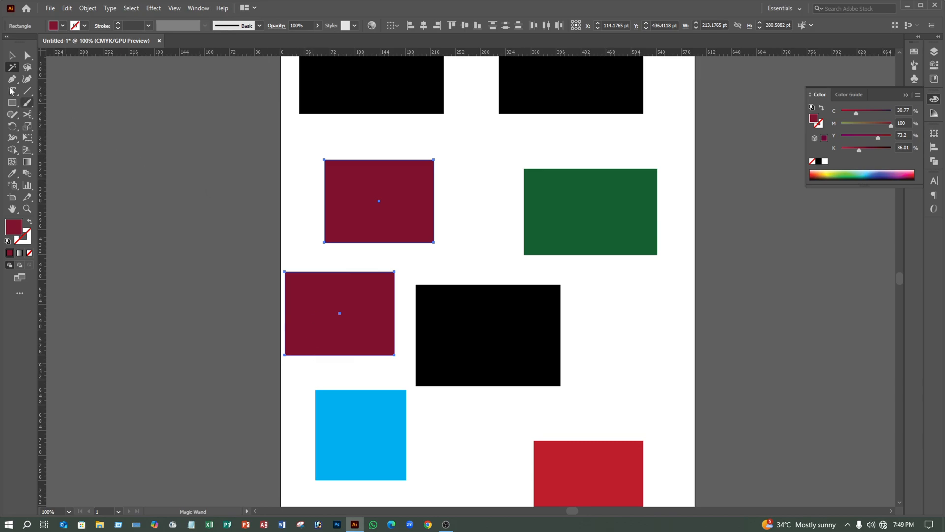
left_click(12, 56)
left_click(140, 181)
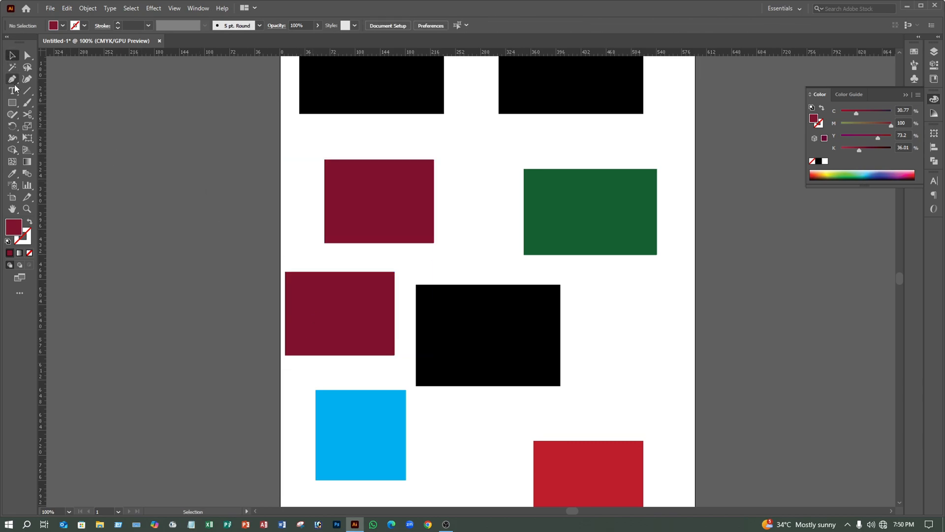
Step: Use the Magic Wand to select the maroon rectangles again, switch to all the black ones, and clear the selection
left_click(13, 68)
left_click(357, 187)
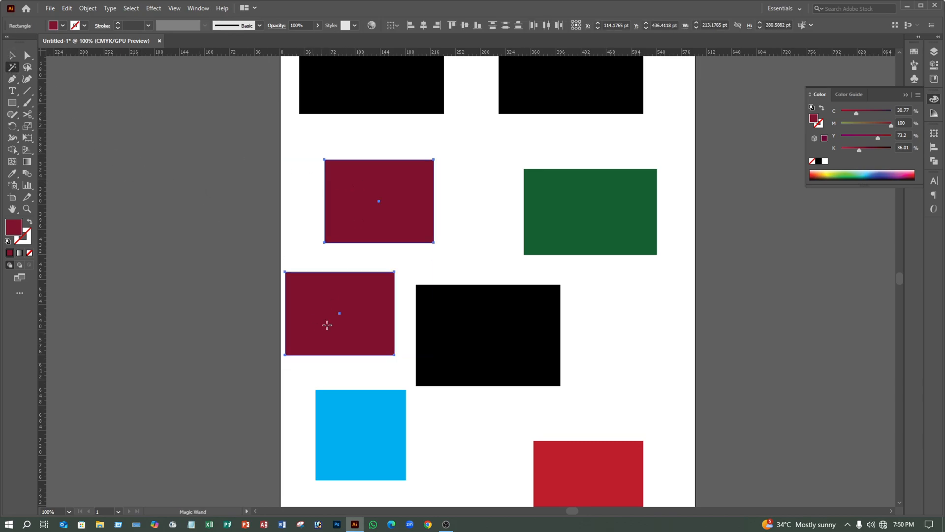
scroll(309, 334, "up", 3)
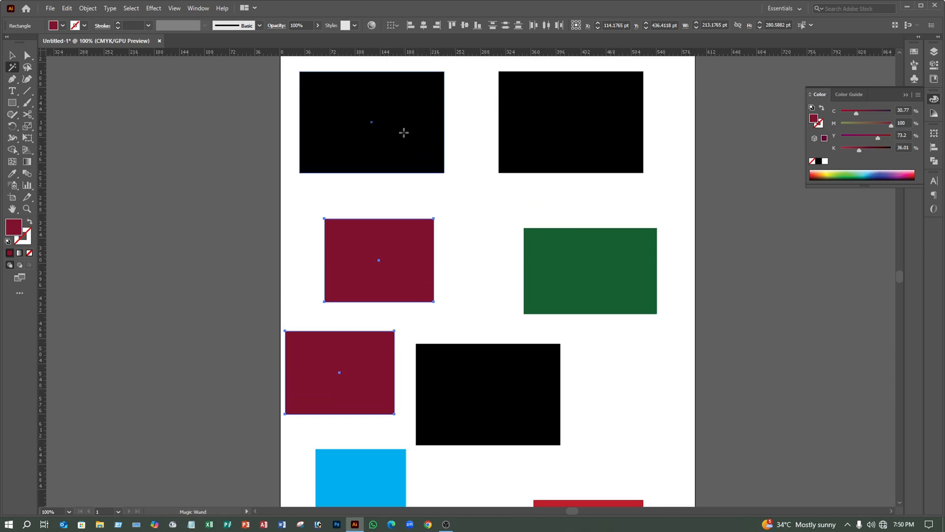
left_click(403, 133)
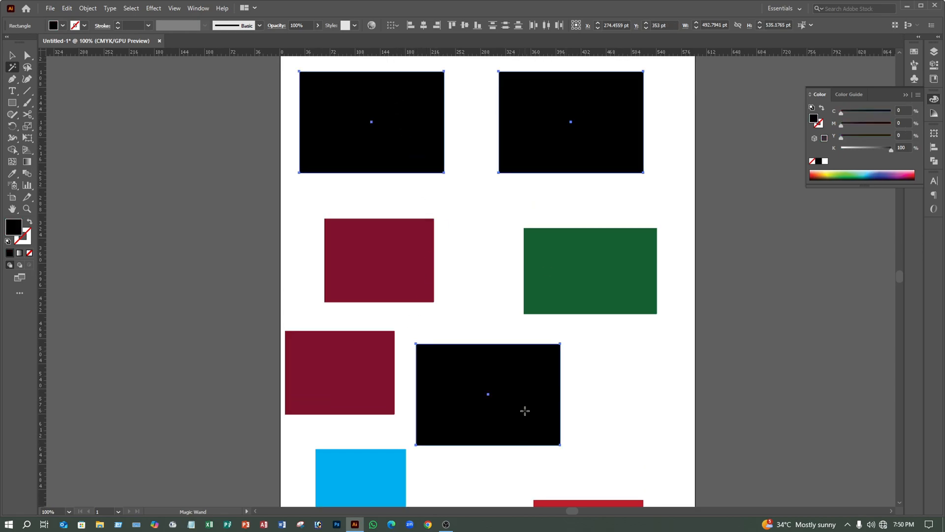
scroll(525, 411, "down", 1)
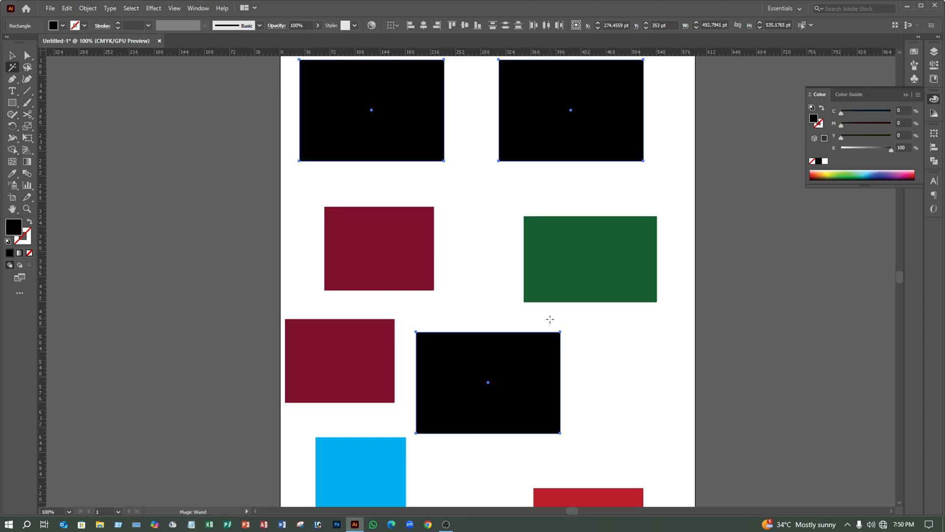
scroll(538, 304, "down", 2)
scroll(517, 310, "up", 1)
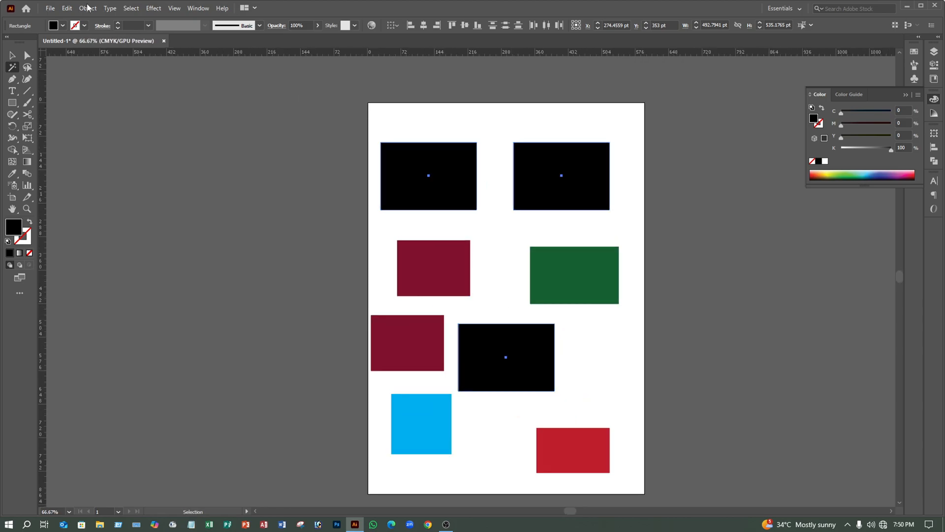
left_click(12, 56)
left_click(175, 239)
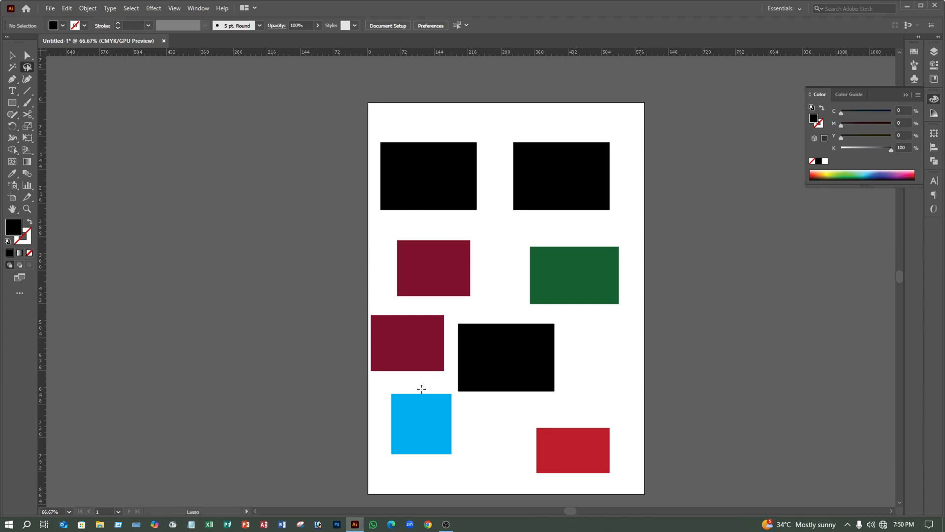
Step: Lasso the upper-right and centre black rectangles to select them together, and clear the selection
mouse_move(520, 218)
left_mouse_down()
mouse_move(606, 213)
mouse_move(626, 194)
mouse_move(613, 130)
mouse_move(568, 113)
mouse_move(512, 133)
mouse_move(487, 157)
mouse_move(514, 216)
mouse_move(531, 219)
mouse_move(491, 295)
mouse_move(455, 325)
mouse_move(452, 377)
mouse_move(470, 399)
mouse_move(568, 393)
mouse_move(578, 335)
mouse_move(566, 319)
mouse_move(515, 308)
mouse_move(503, 269)
left_mouse_up()
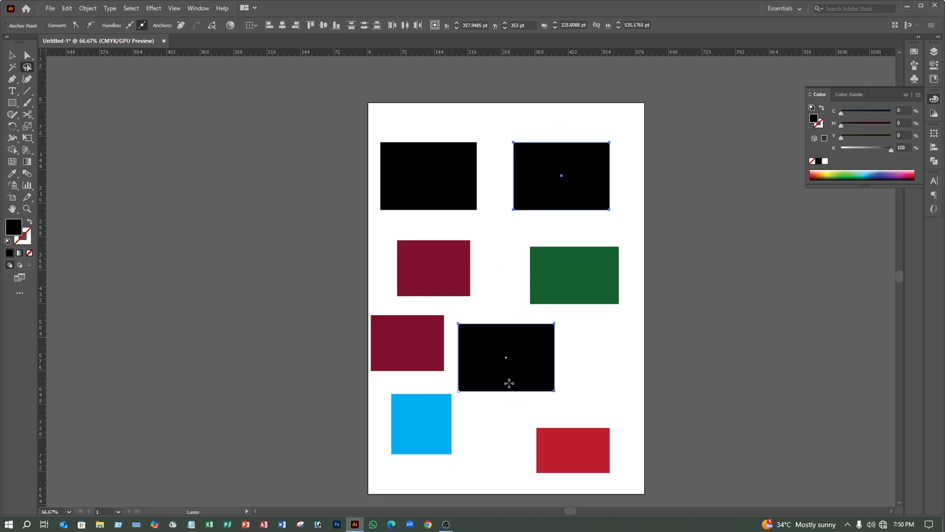
left_click(12, 55)
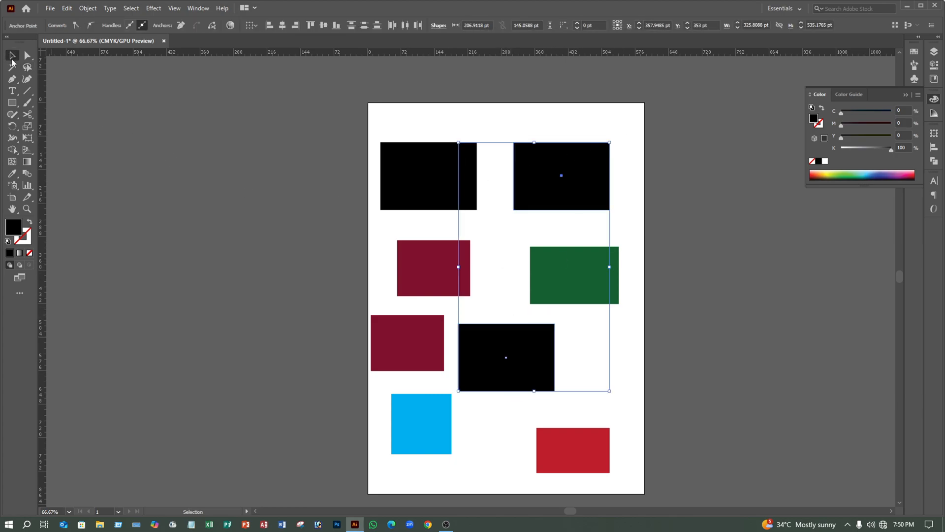
left_click(183, 241)
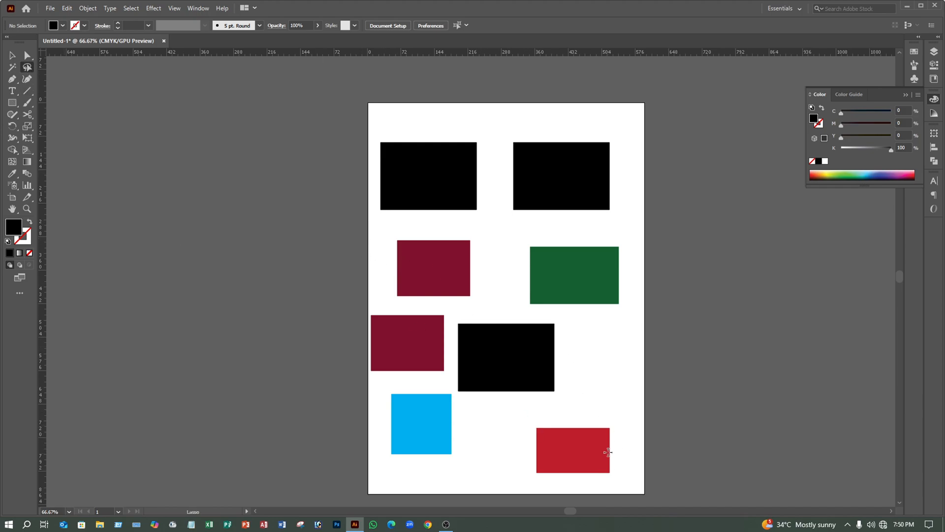
Step: Lasso anchor points of the red, centre black and upper maroon rectangles to select them together, and clear the selection
mouse_move(611, 424)
left_mouse_down()
mouse_move(578, 416)
mouse_move(520, 427)
mouse_move(530, 472)
mouse_move(576, 487)
mouse_move(621, 458)
mouse_move(625, 431)
mouse_move(575, 321)
mouse_move(503, 307)
mouse_move(487, 283)
mouse_move(487, 242)
mouse_move(471, 230)
mouse_move(364, 237)
mouse_move(370, 289)
mouse_move(408, 300)
mouse_move(494, 283)
left_mouse_up()
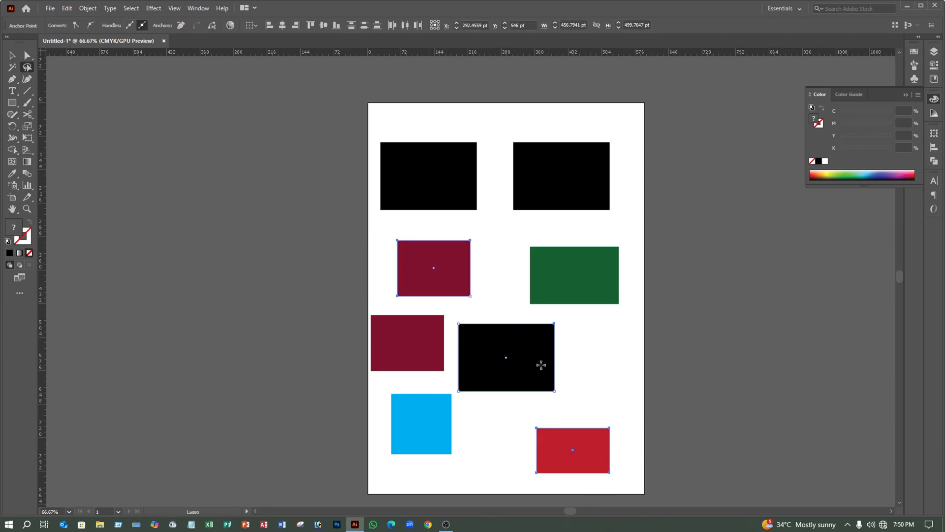
left_click(13, 57)
left_click(126, 214)
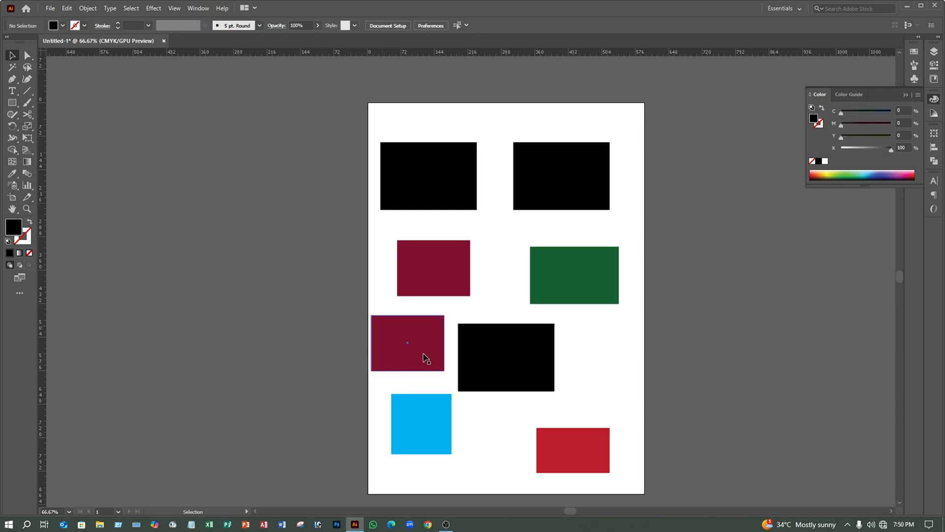